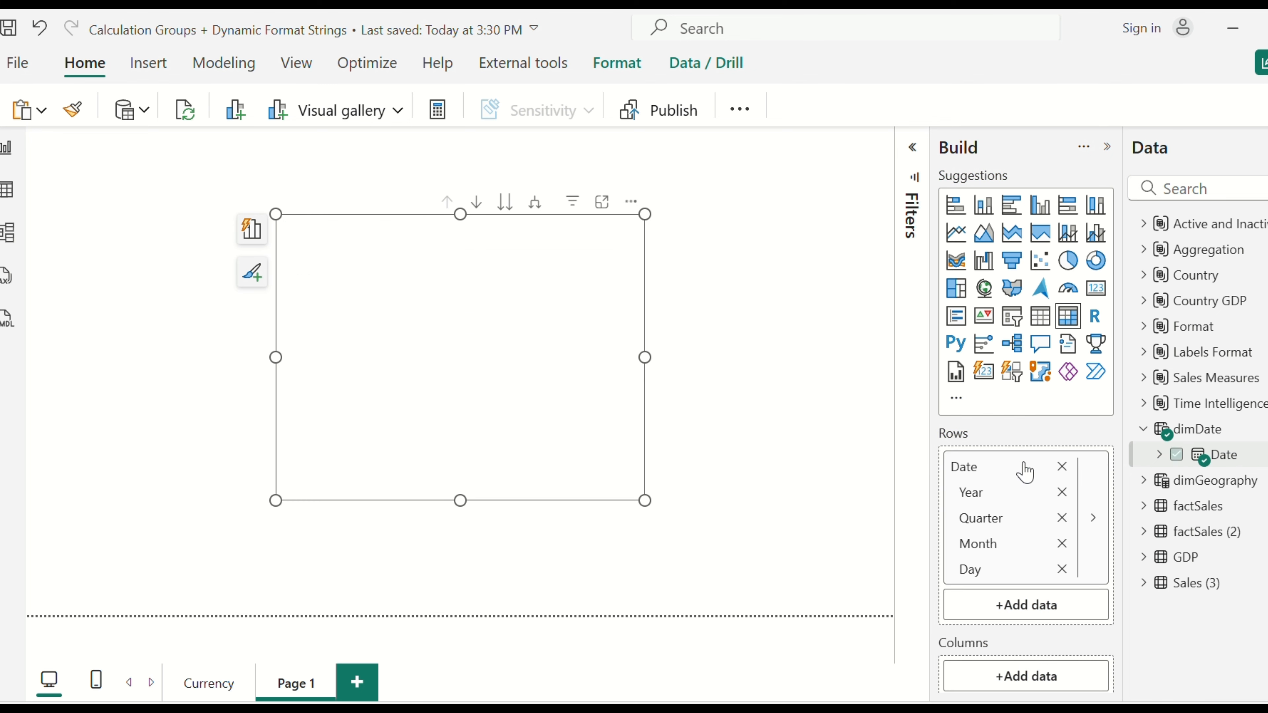
Remove Quarter and Day from the matrix's date hierarchy rows and expand 2016 to its months, shifting the matrix slightly
left_click(1062, 519)
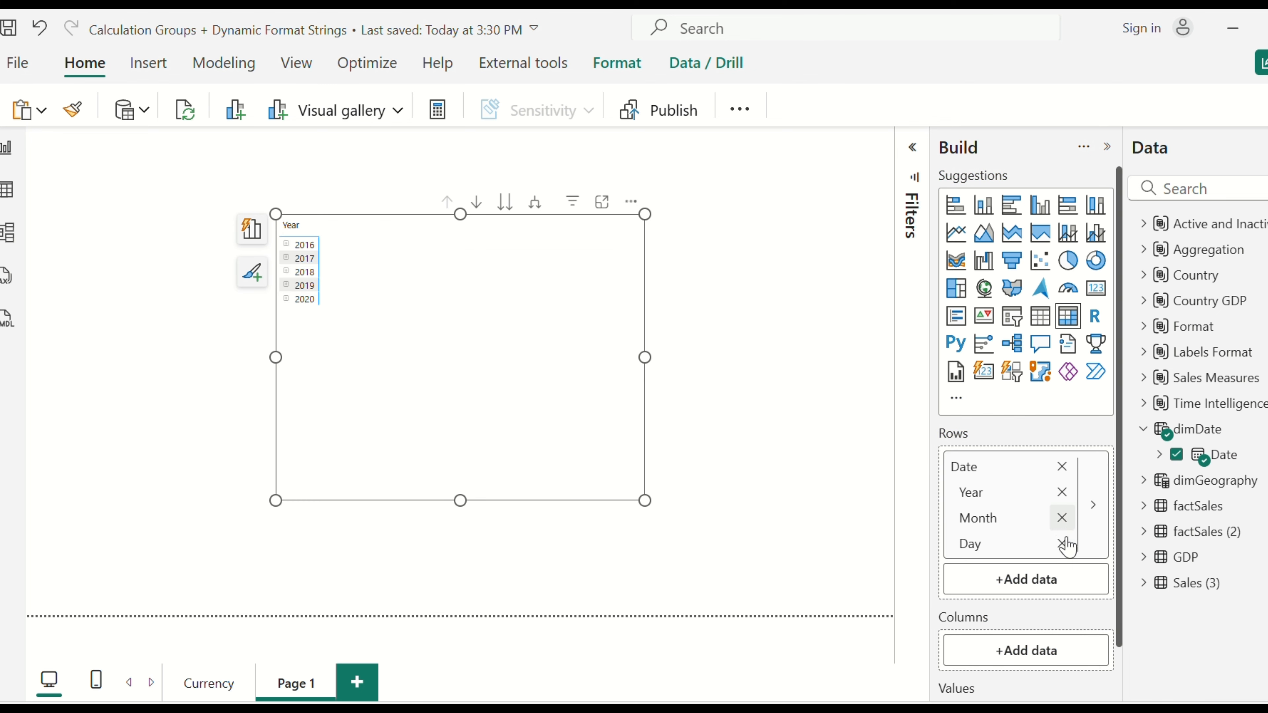
left_click(1061, 543)
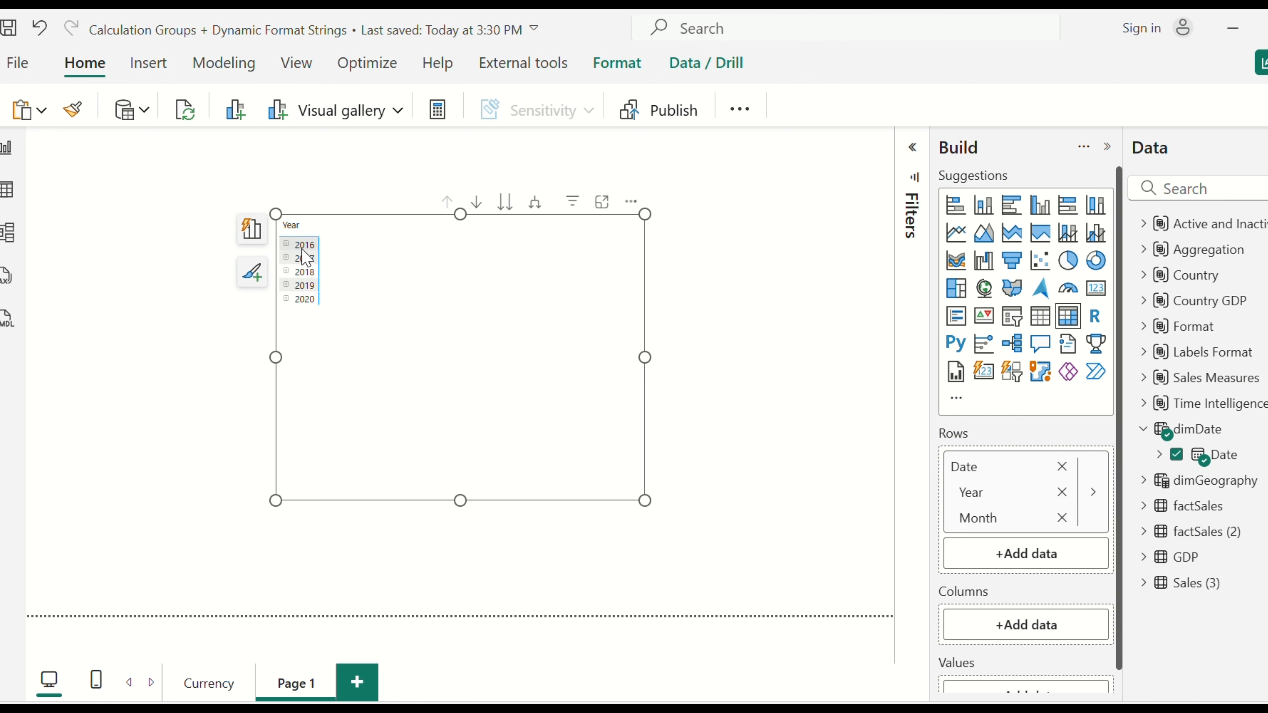
left_click(286, 244)
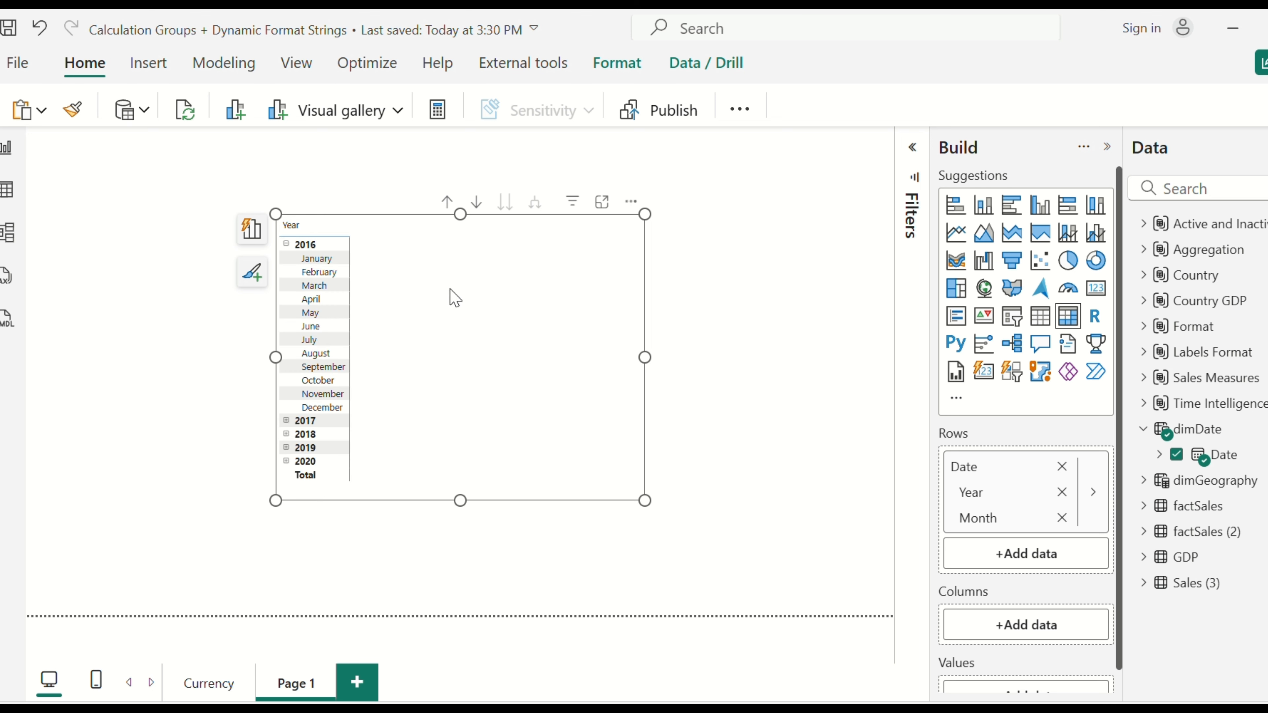
left_click_drag(503, 332, 517, 312)
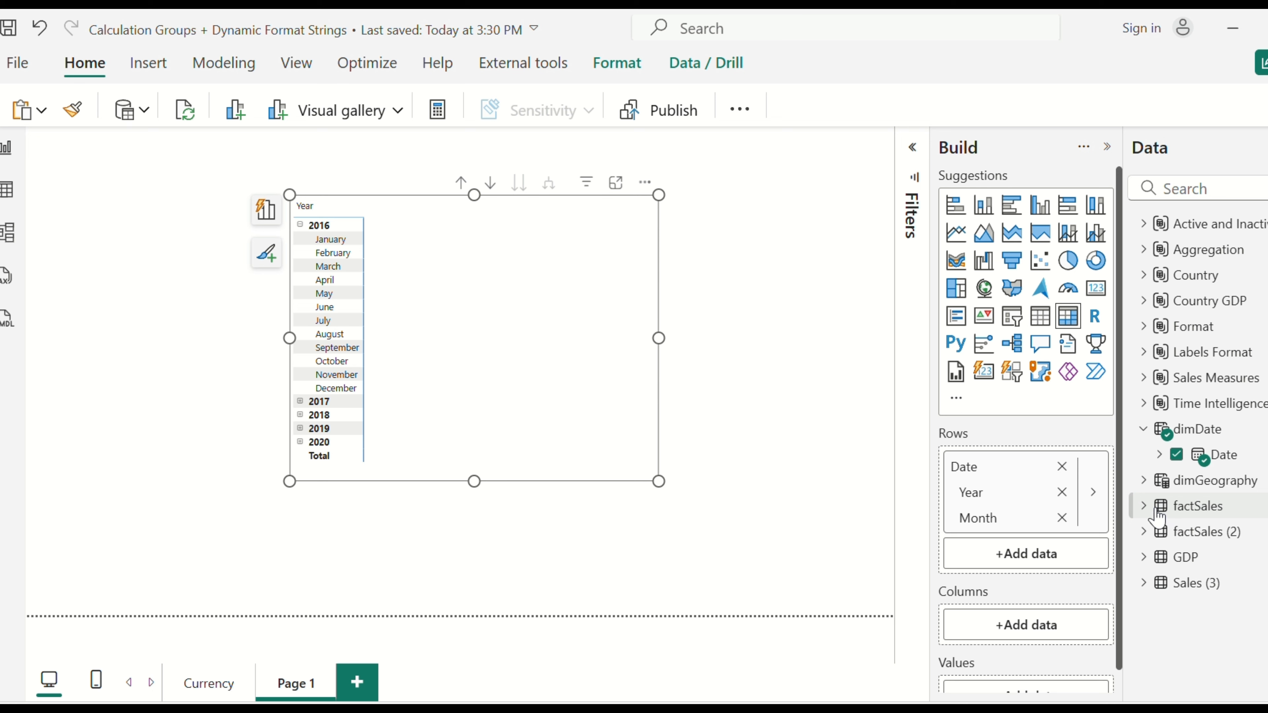
Add the factSales measures Total_Cost, Total_Revenue and Total_Profit as values of the matrix
left_click(1145, 506)
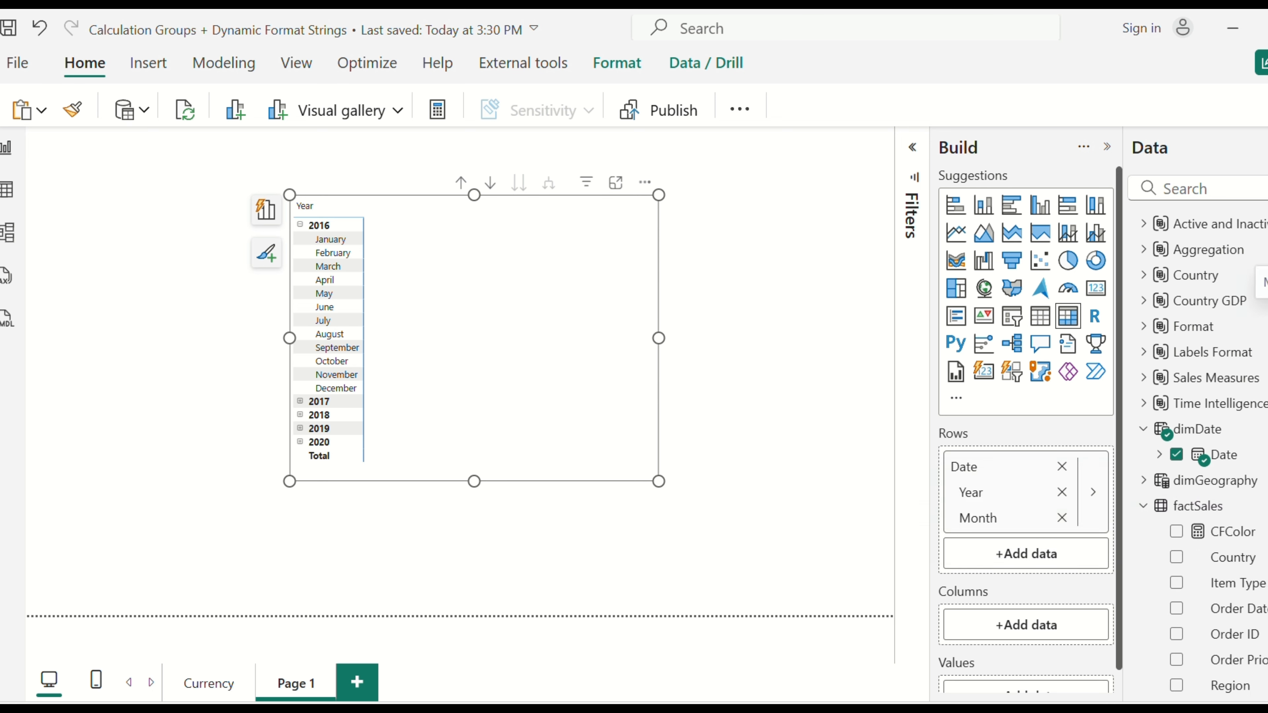
scroll(1198, 449, "down", 3)
scroll(1197, 450, "down", 5)
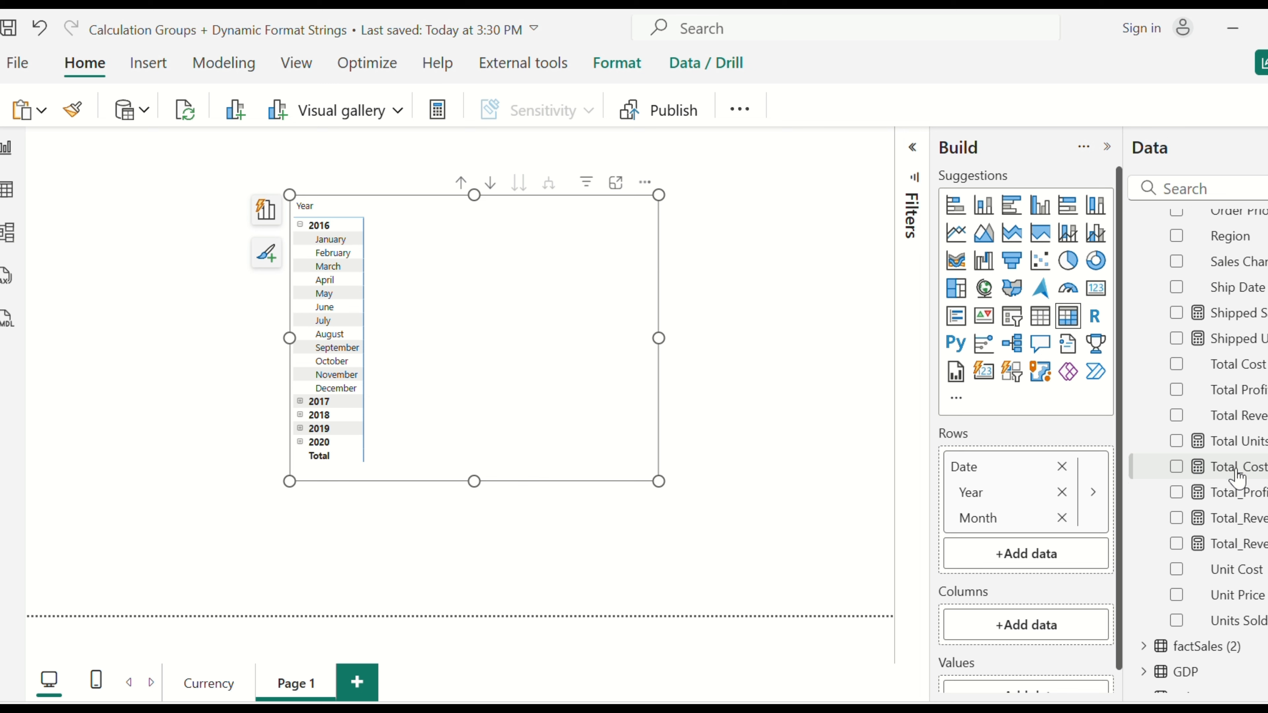
left_click_drag(1238, 477, 1046, 688)
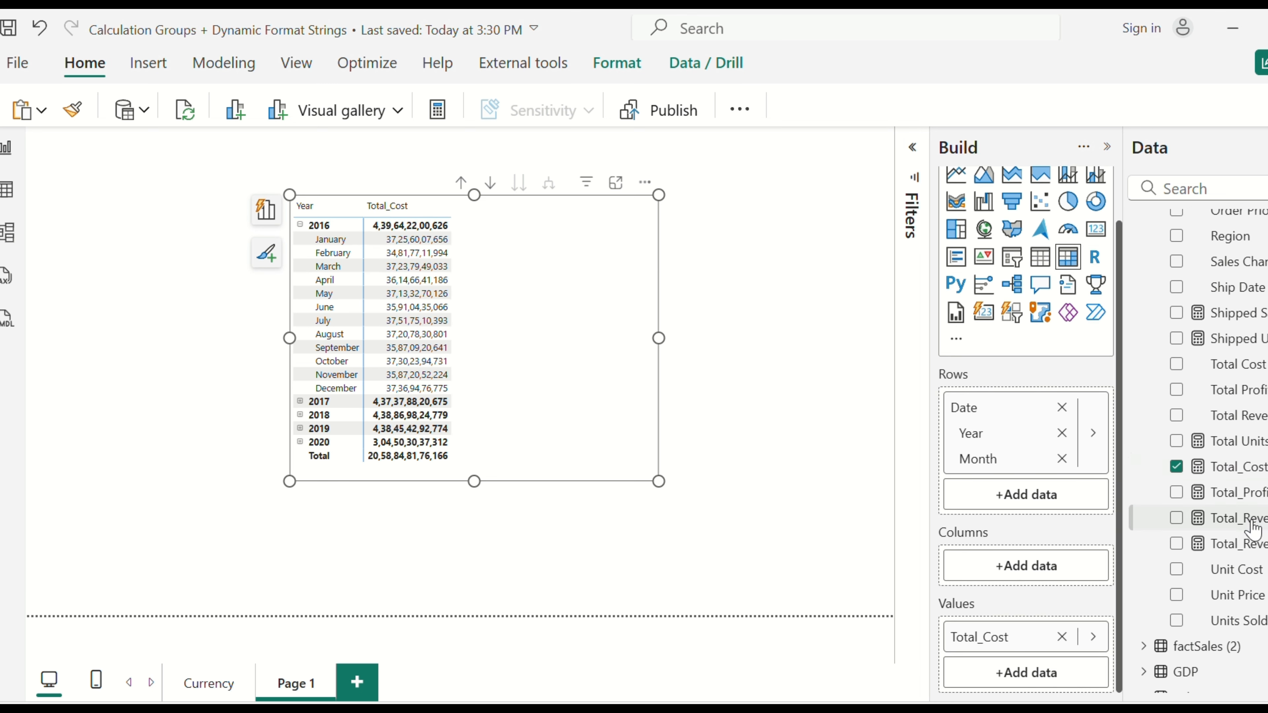
left_click_drag(1252, 528, 1052, 633)
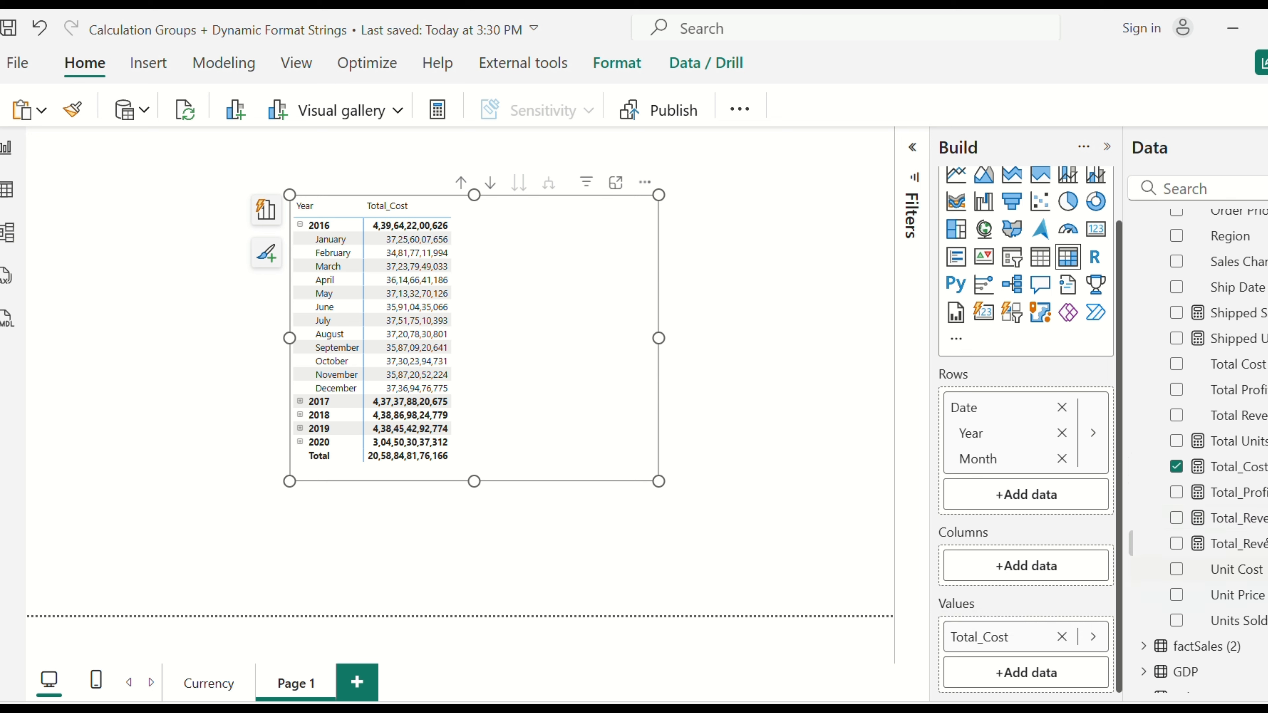
left_click_drag(1253, 533, 1050, 677)
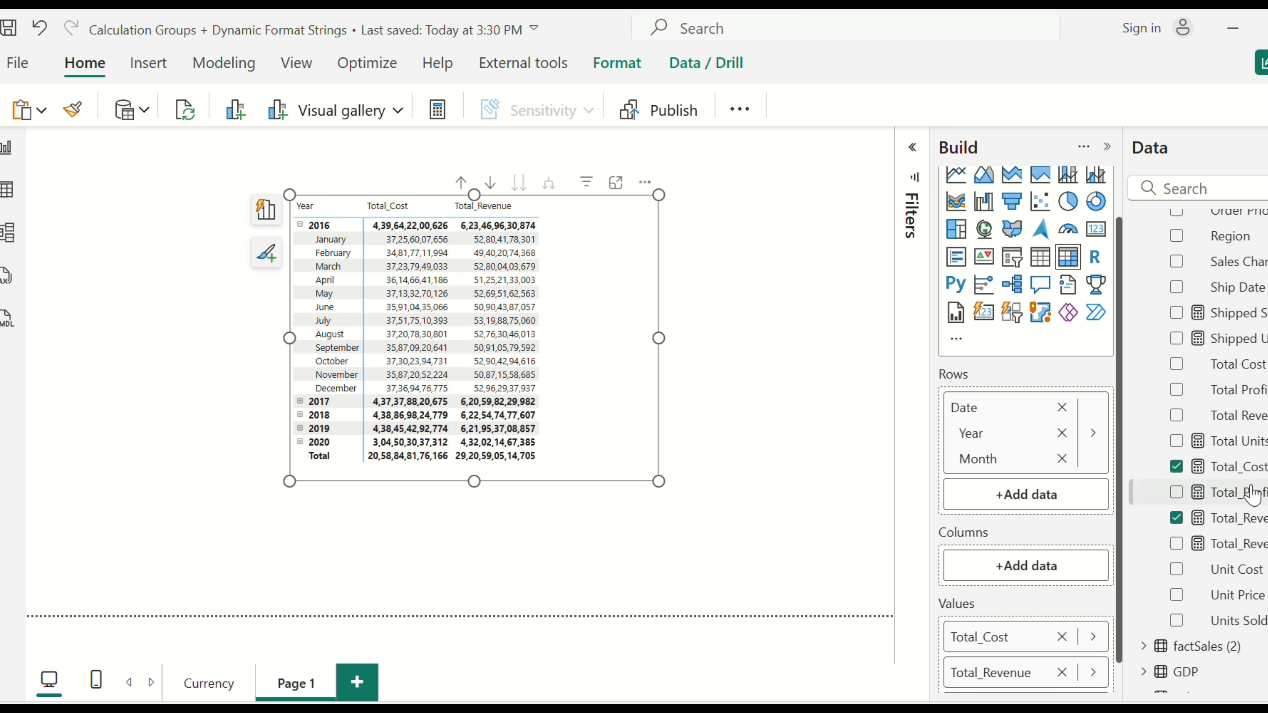
left_click_drag(1253, 495, 1050, 674)
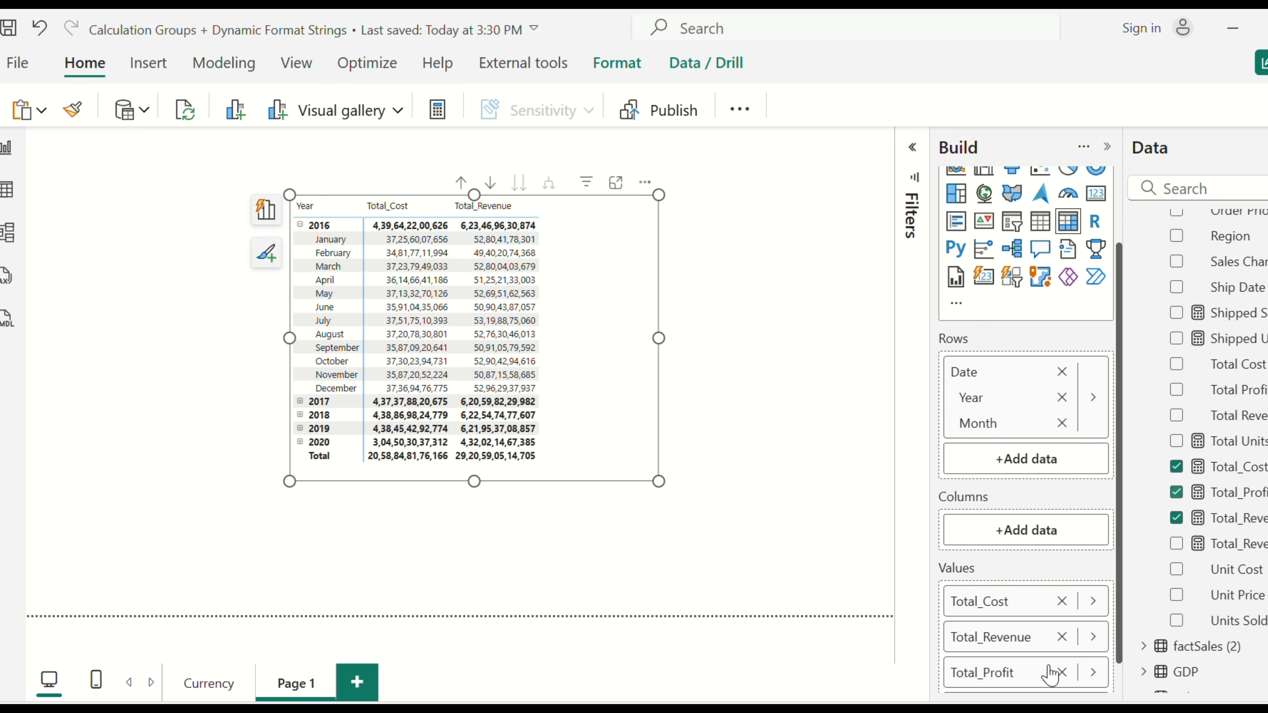
Enlarge the matrix visual and hide its formatting and build options
left_click_drag(654, 477, 714, 523)
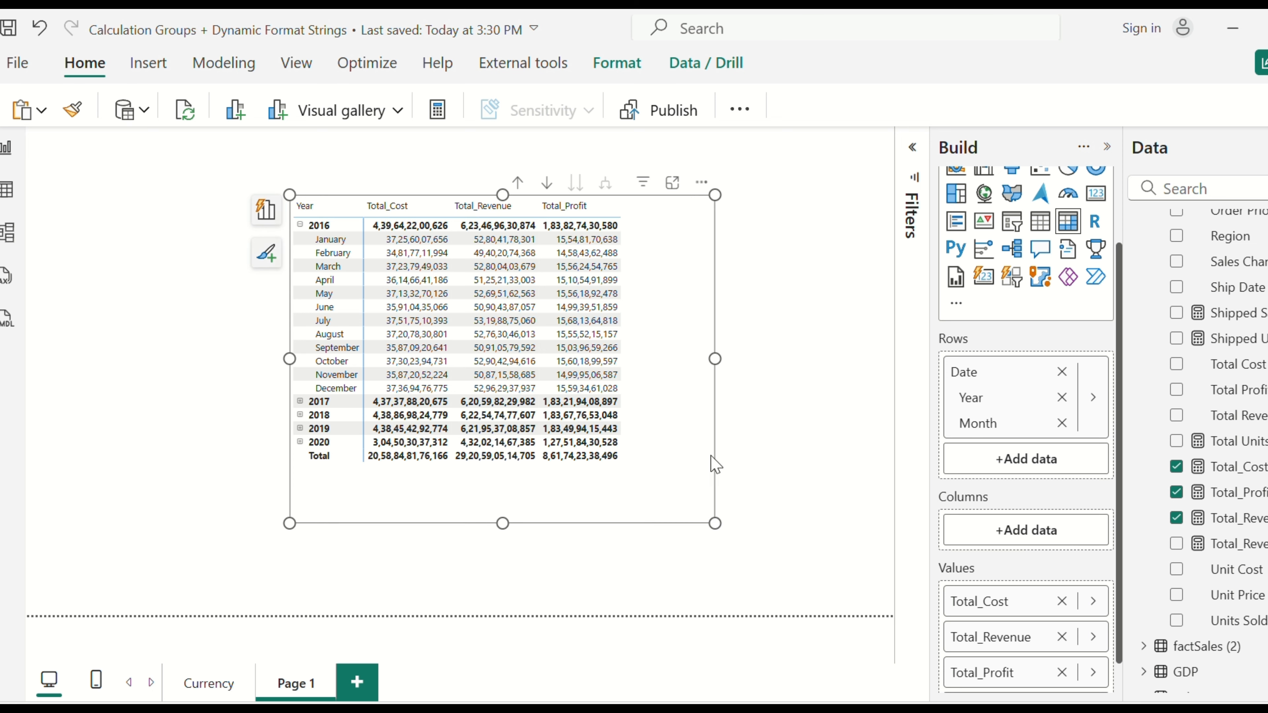
double_click(650, 301)
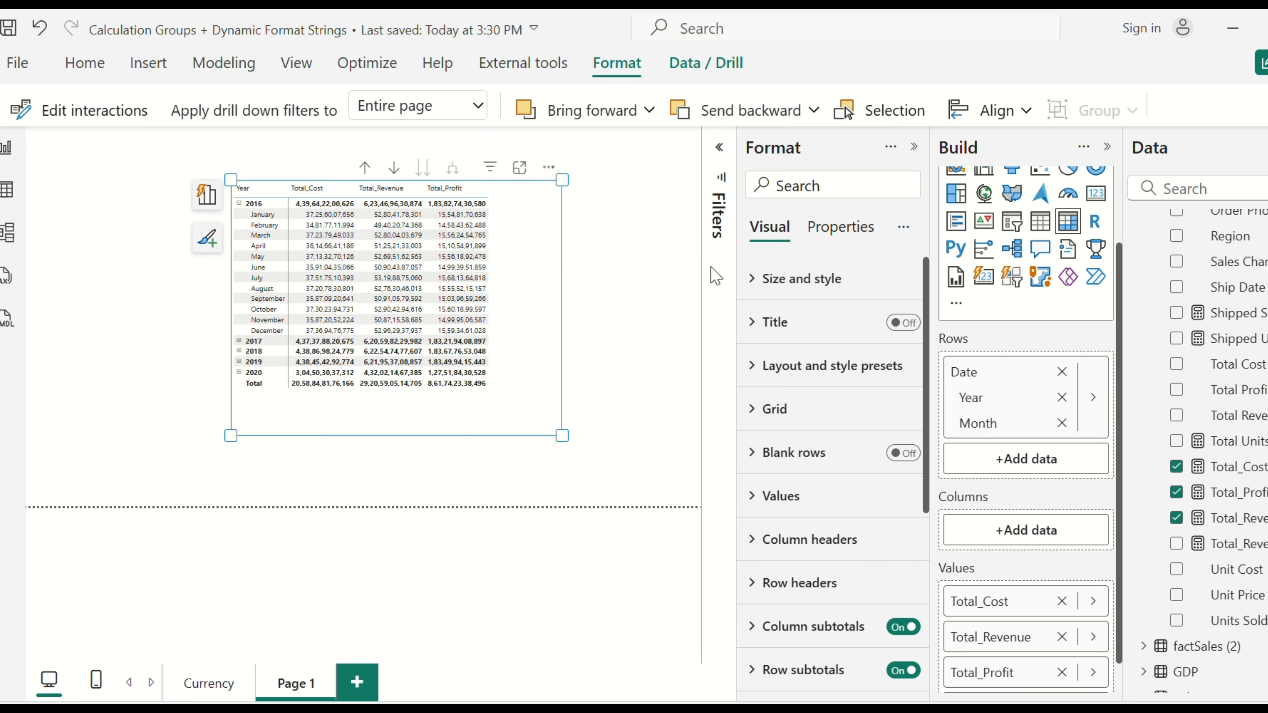
left_click(914, 147)
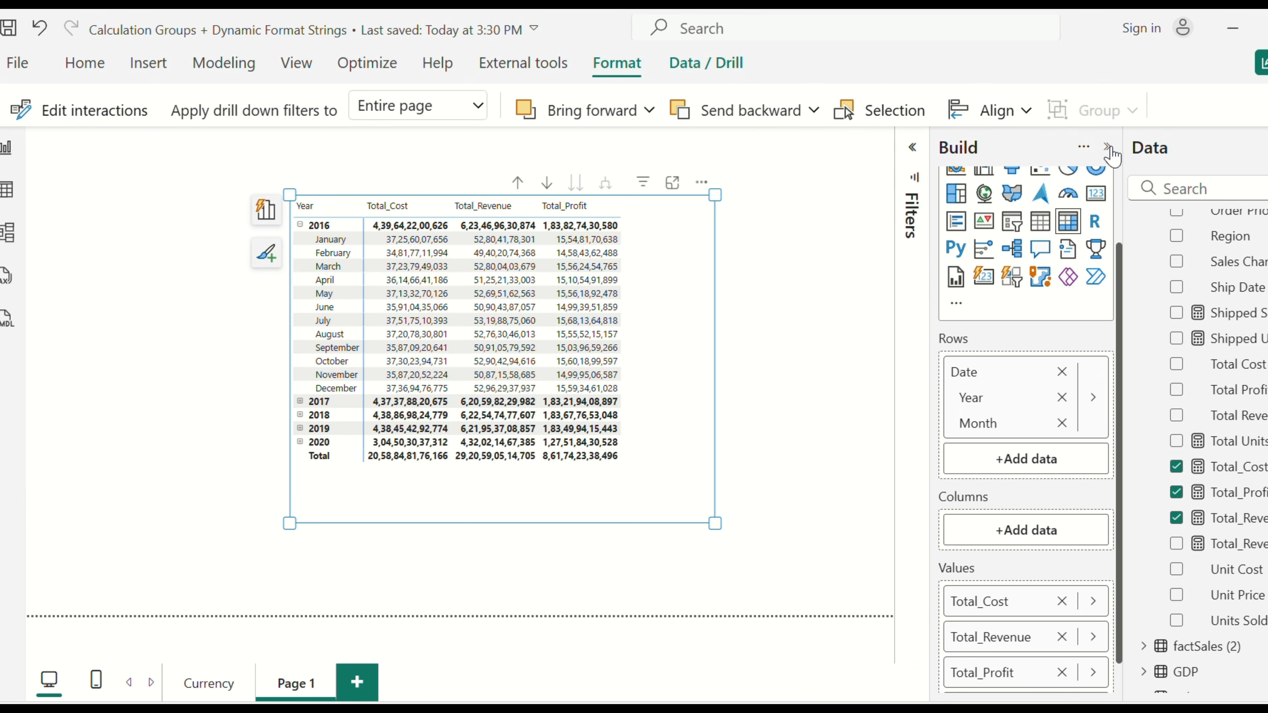
left_click(1106, 146)
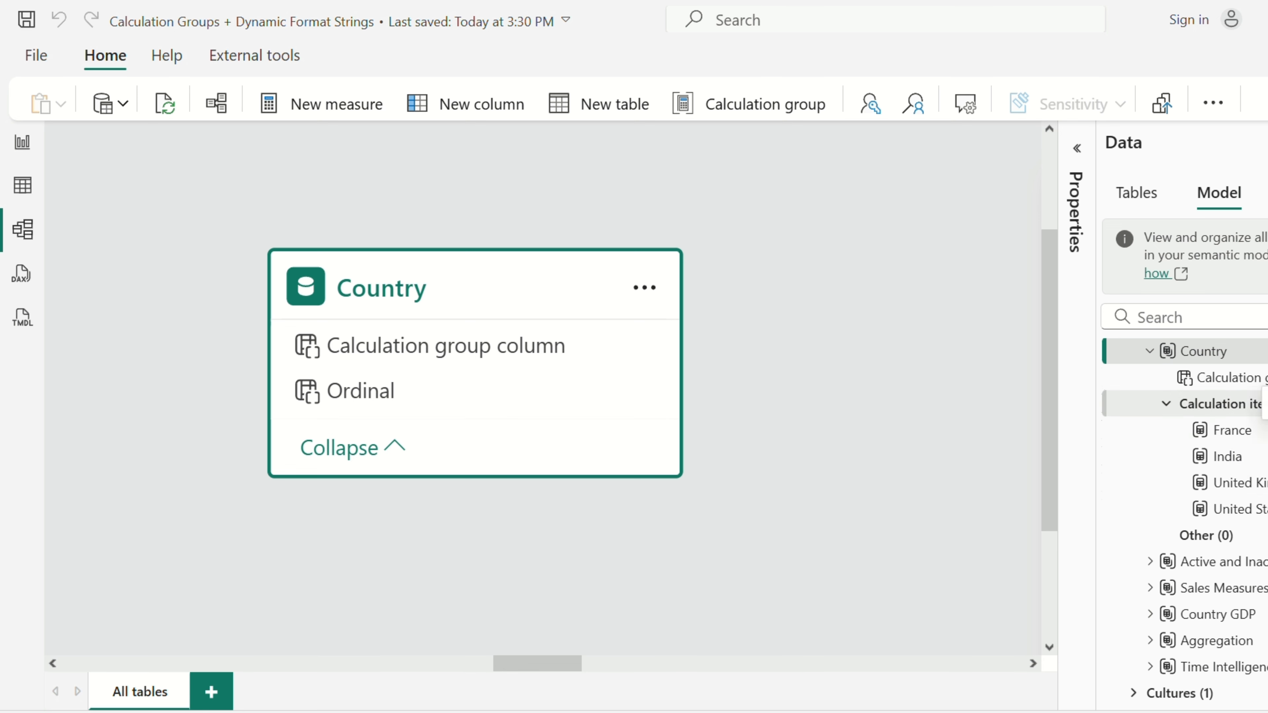
Create a new calculation item in the Country calculation group and name it Canada
right_click(1201, 404)
left_click(1242, 420)
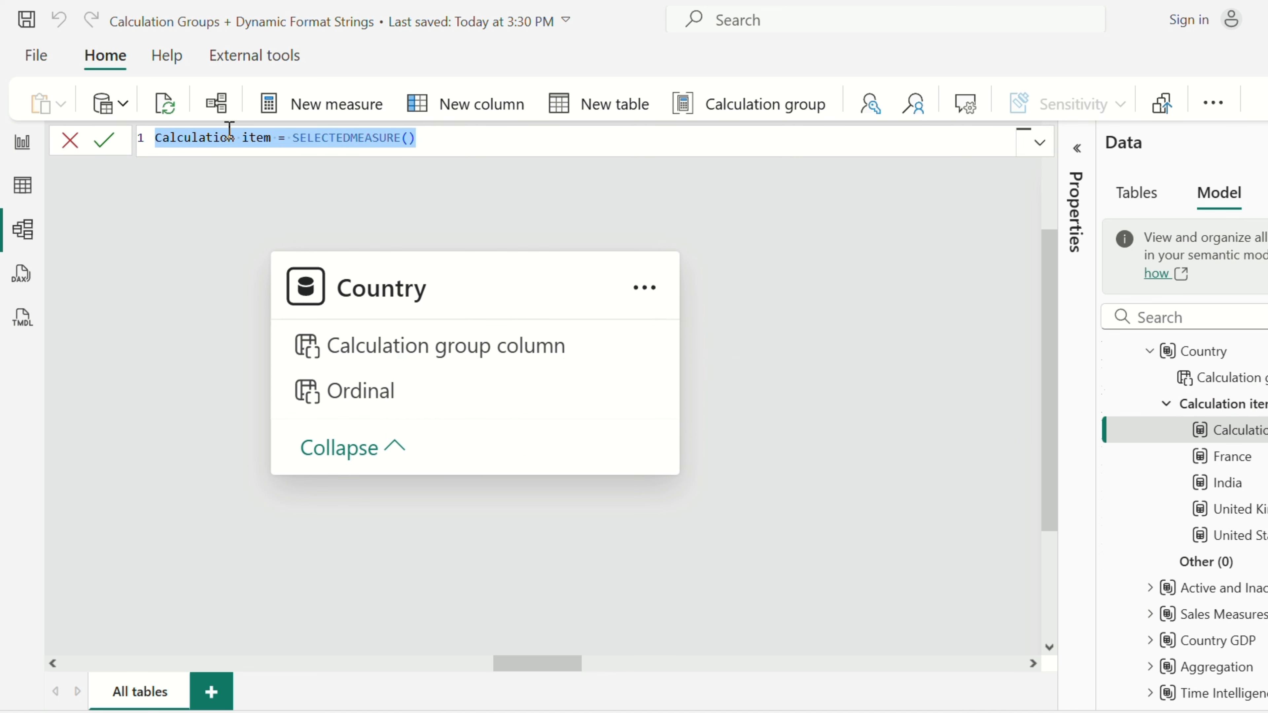
left_click_drag(273, 143, 151, 138)
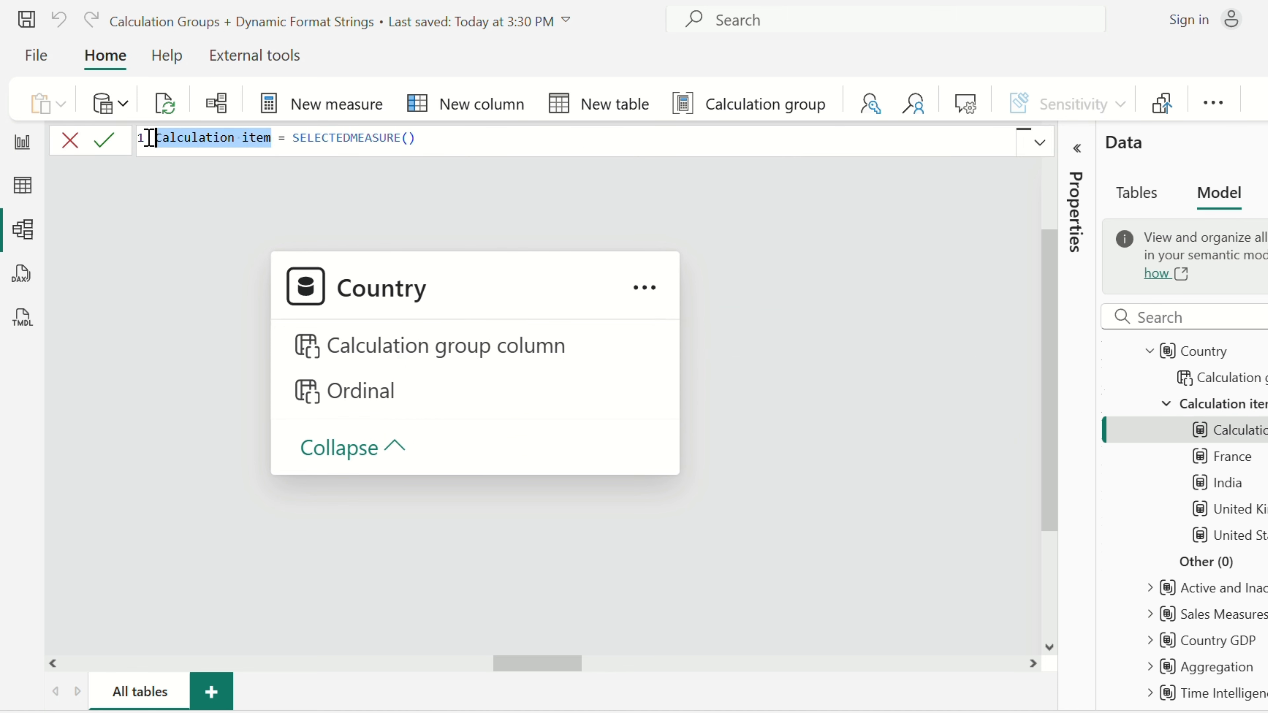
type("CA")
key("BackSpace")
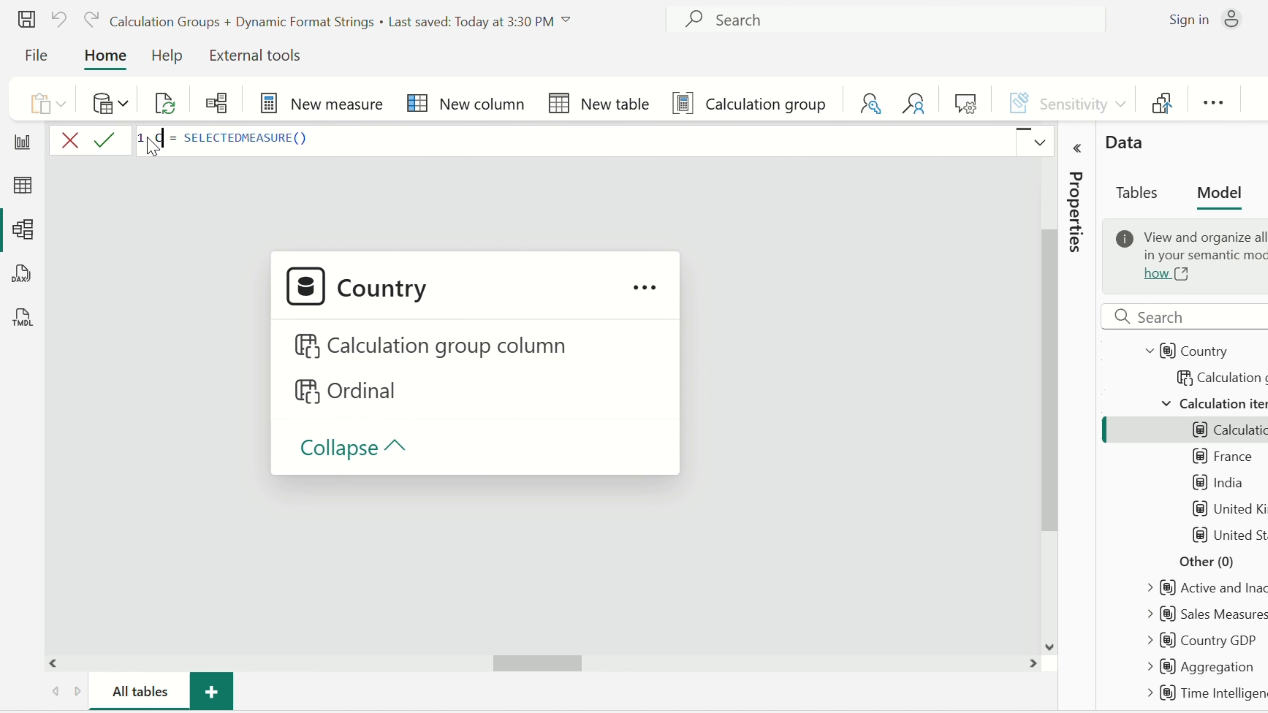
type("anada")
Extend the Canada formula to multiply SELECTEDMEASURE() by CALCULATE over MAX(dimGeography[Conversion Rate])
left_click(399, 142)
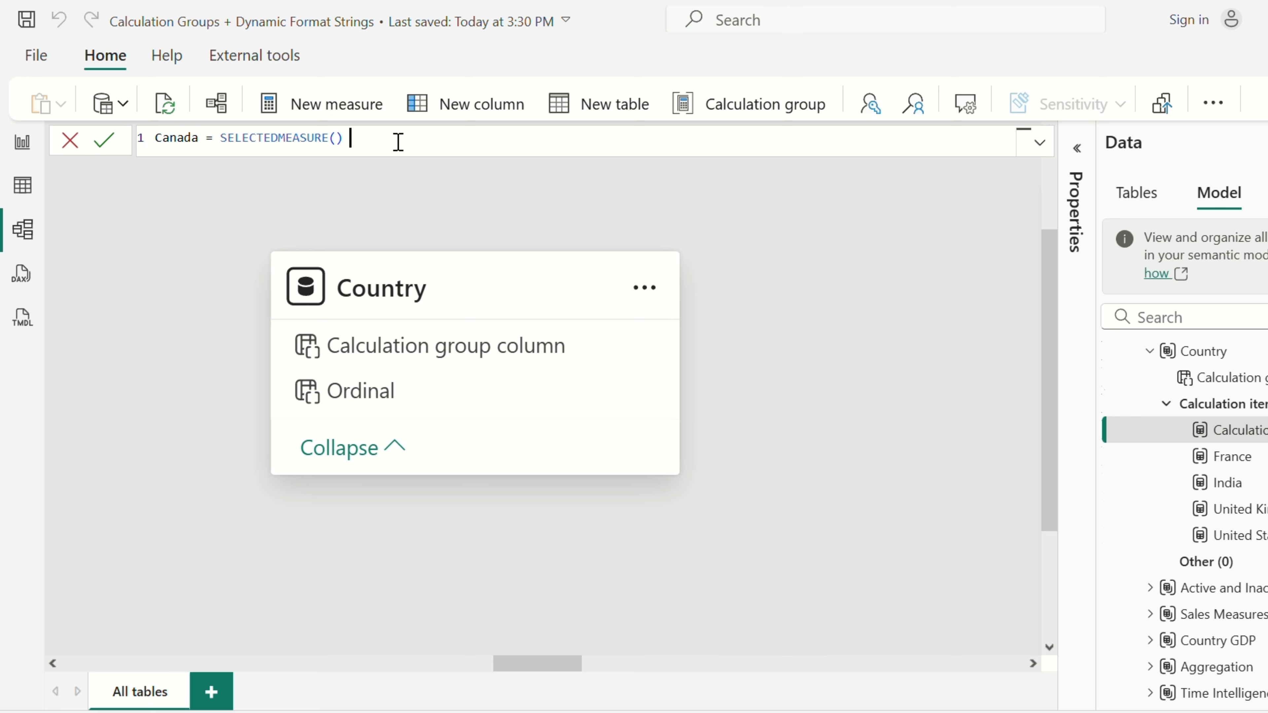
type("* CALCULATE(")
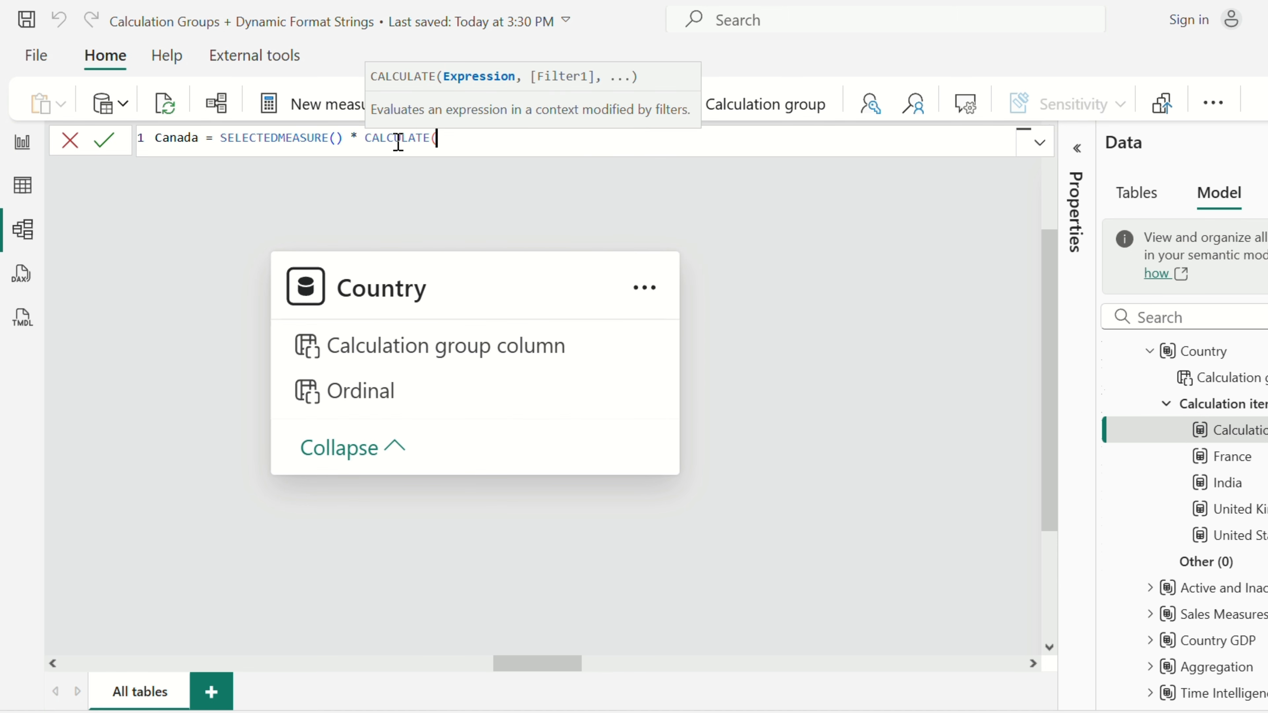
type("MAX")
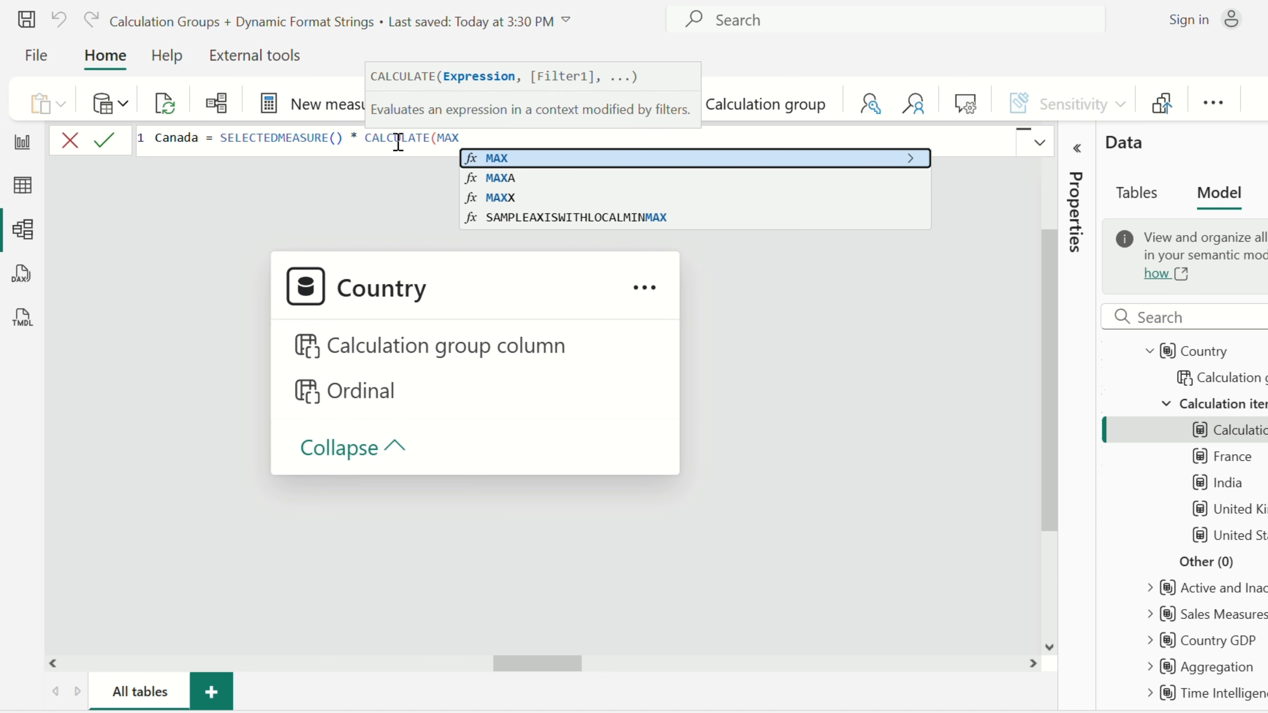
type("(")
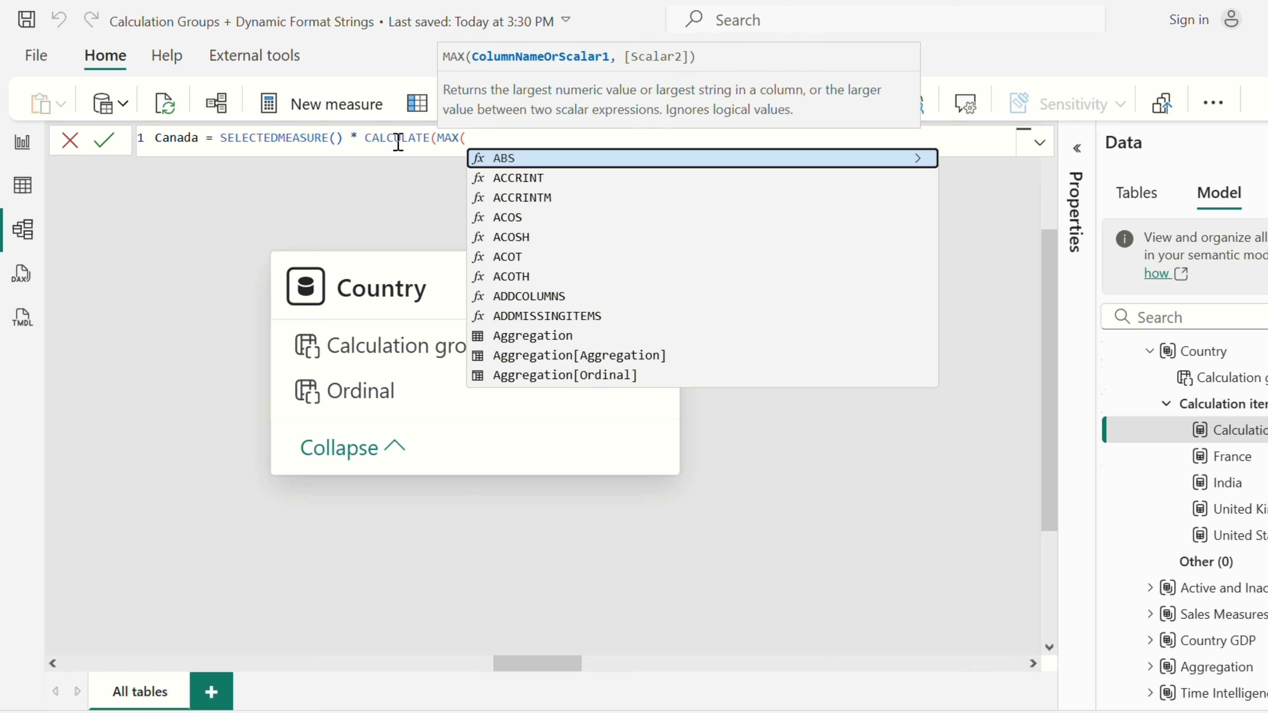
type("conve")
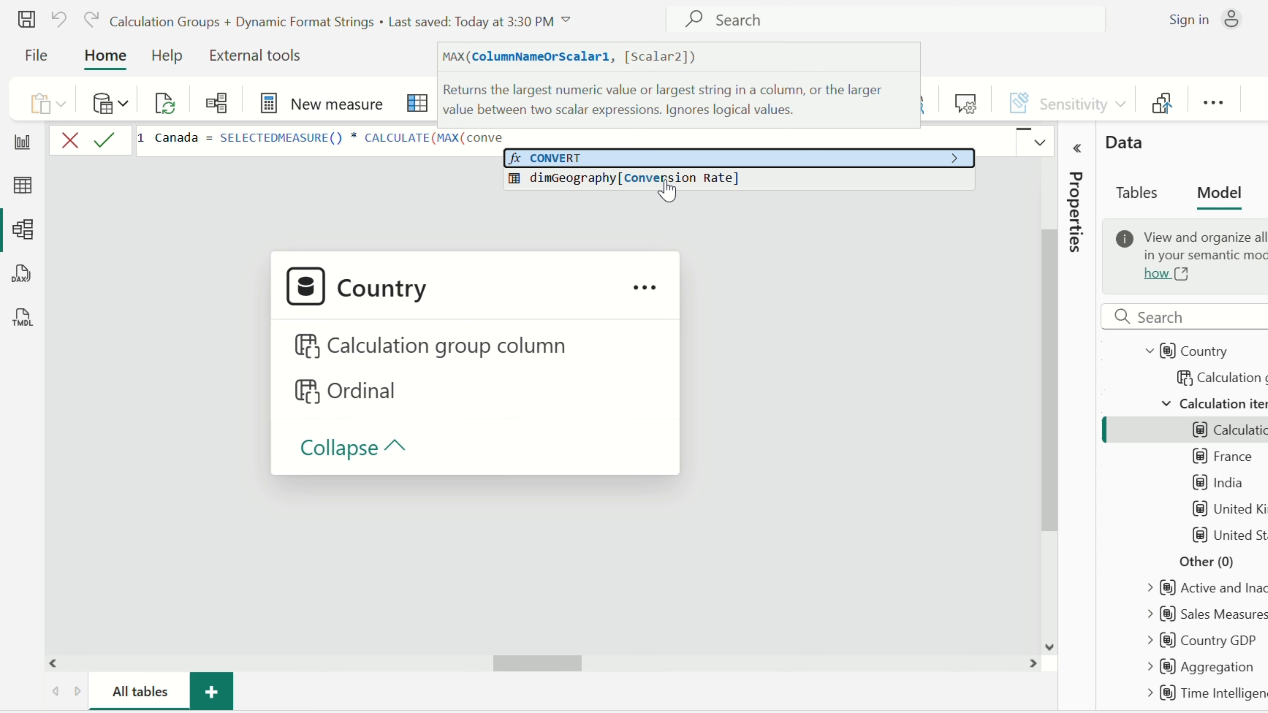
left_click(638, 184)
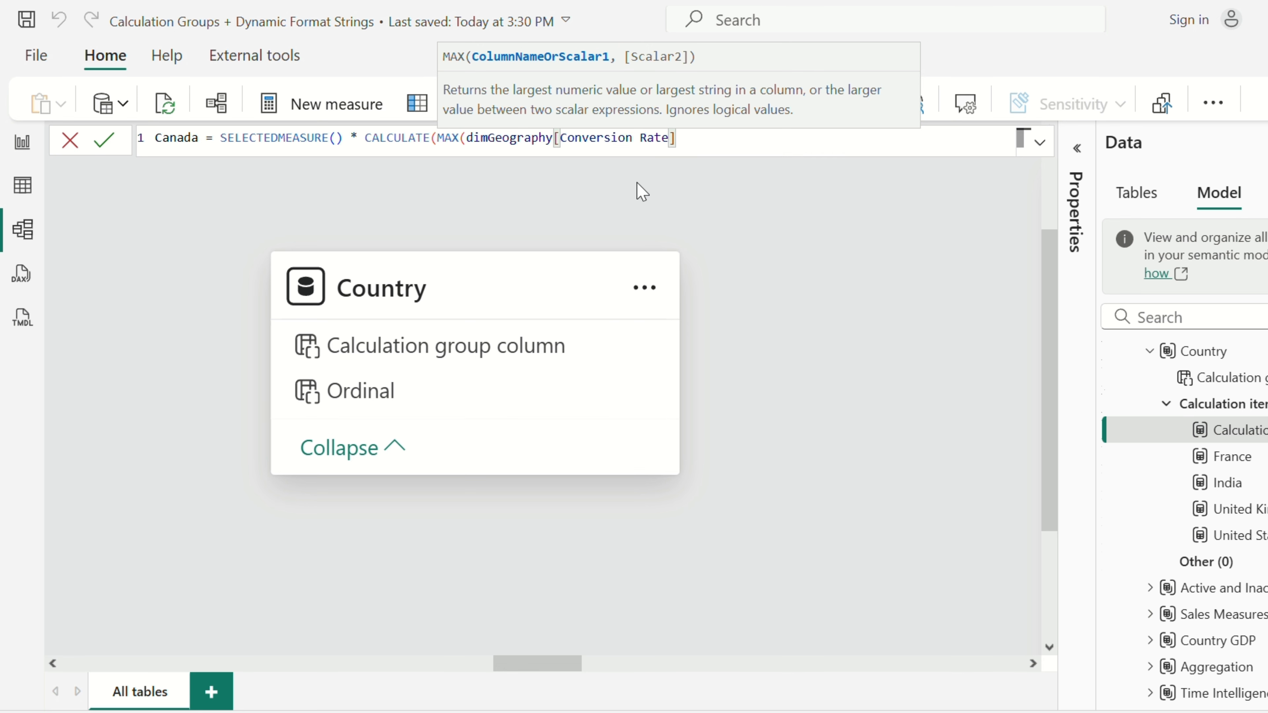
Complete the CALCULATE expression with the filter dimGeography[Country] = "Canada" and commit the Canada calculation item
type("), ")
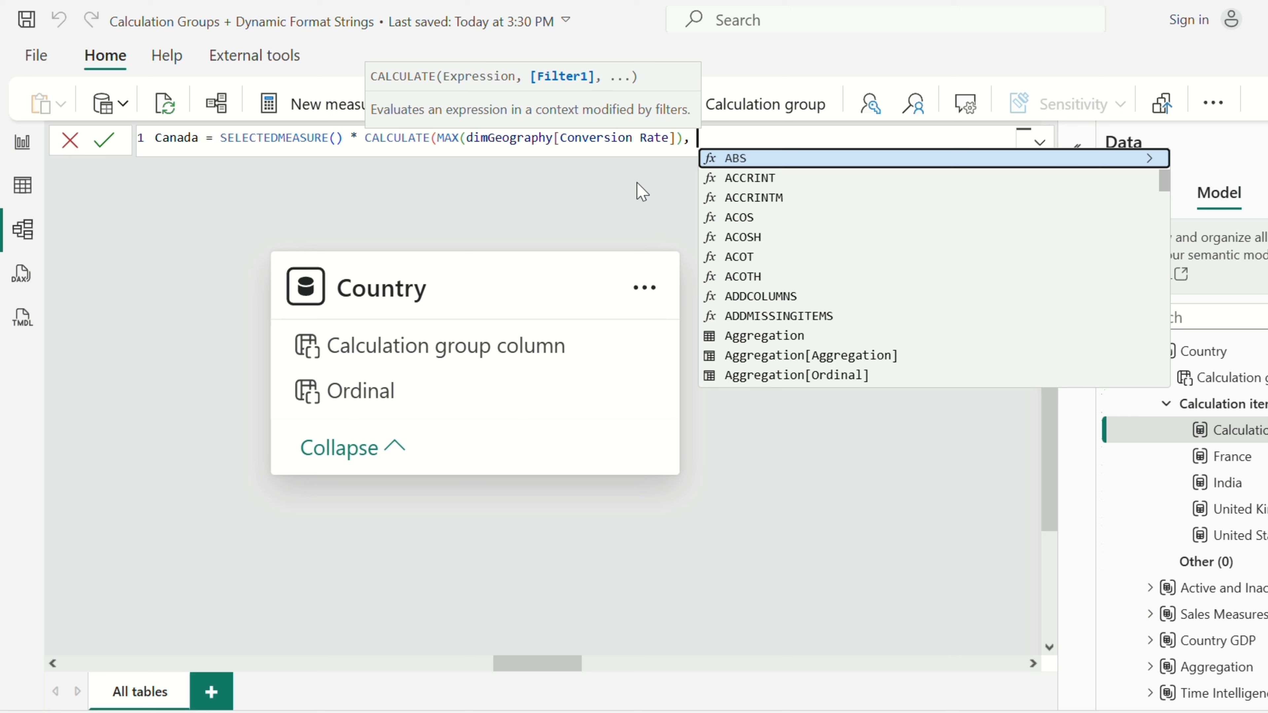
type("country")
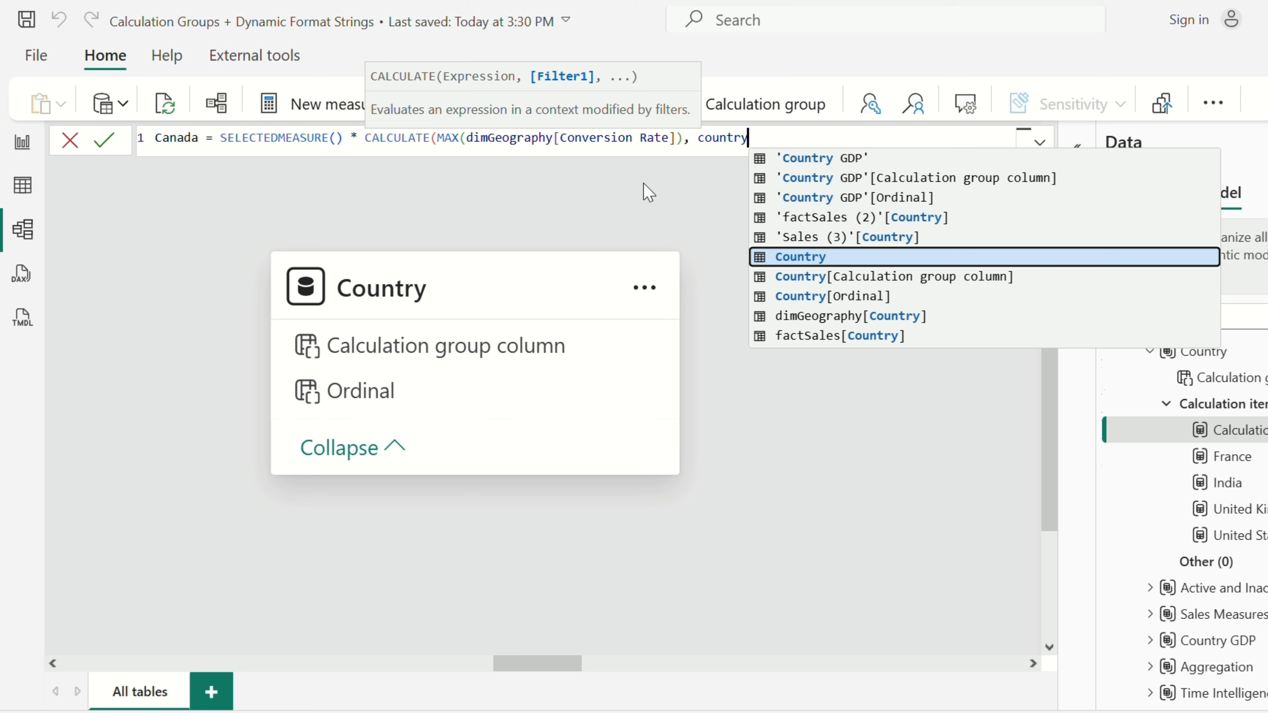
left_click(881, 317)
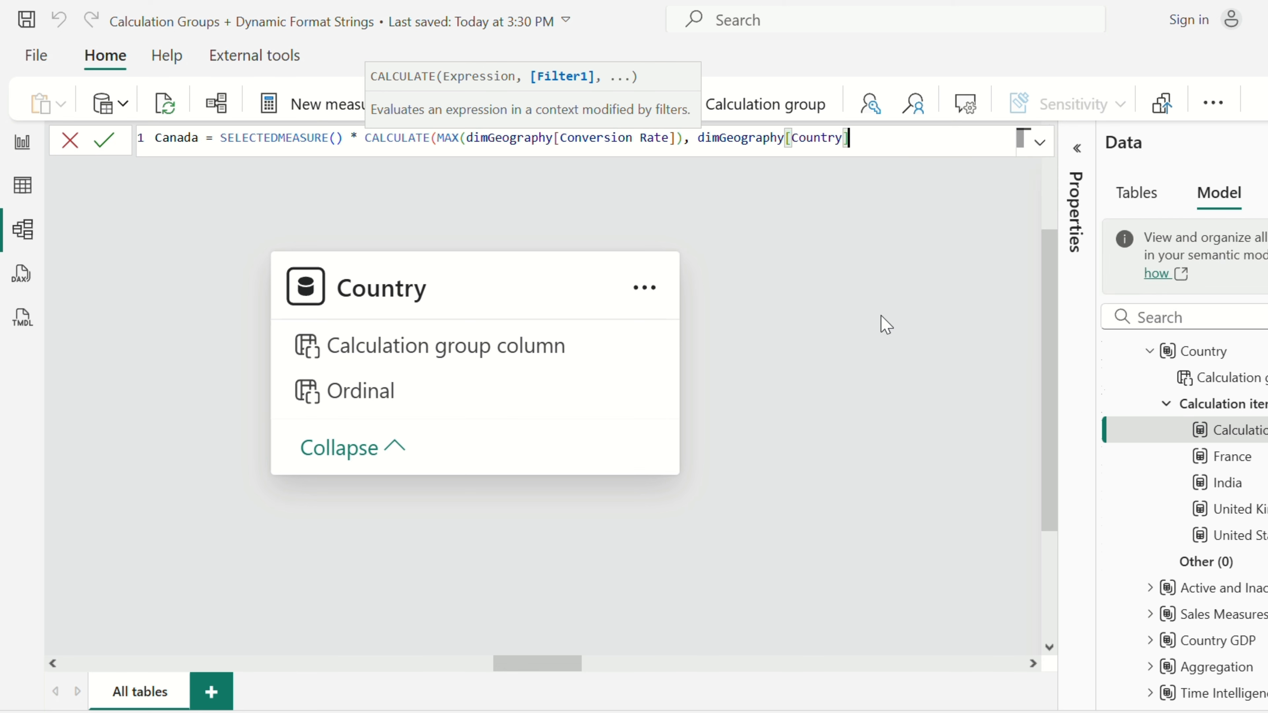
type("= \"Ca")
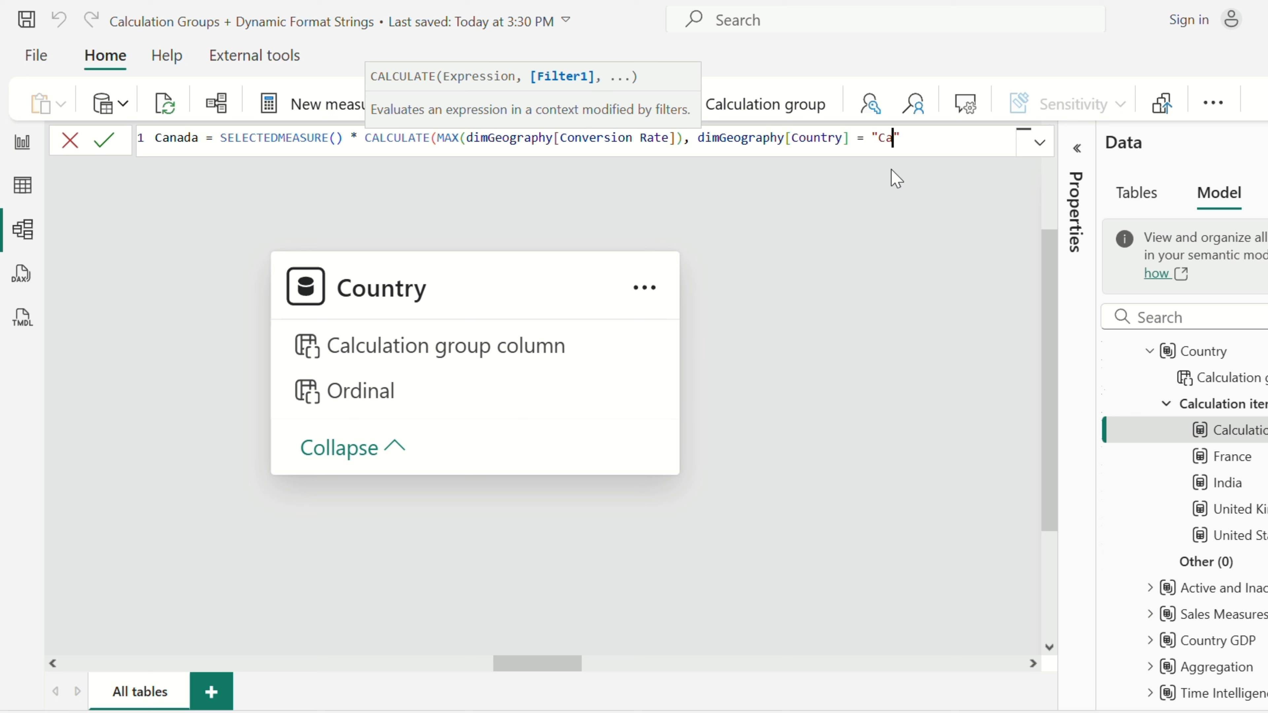
type("nada")
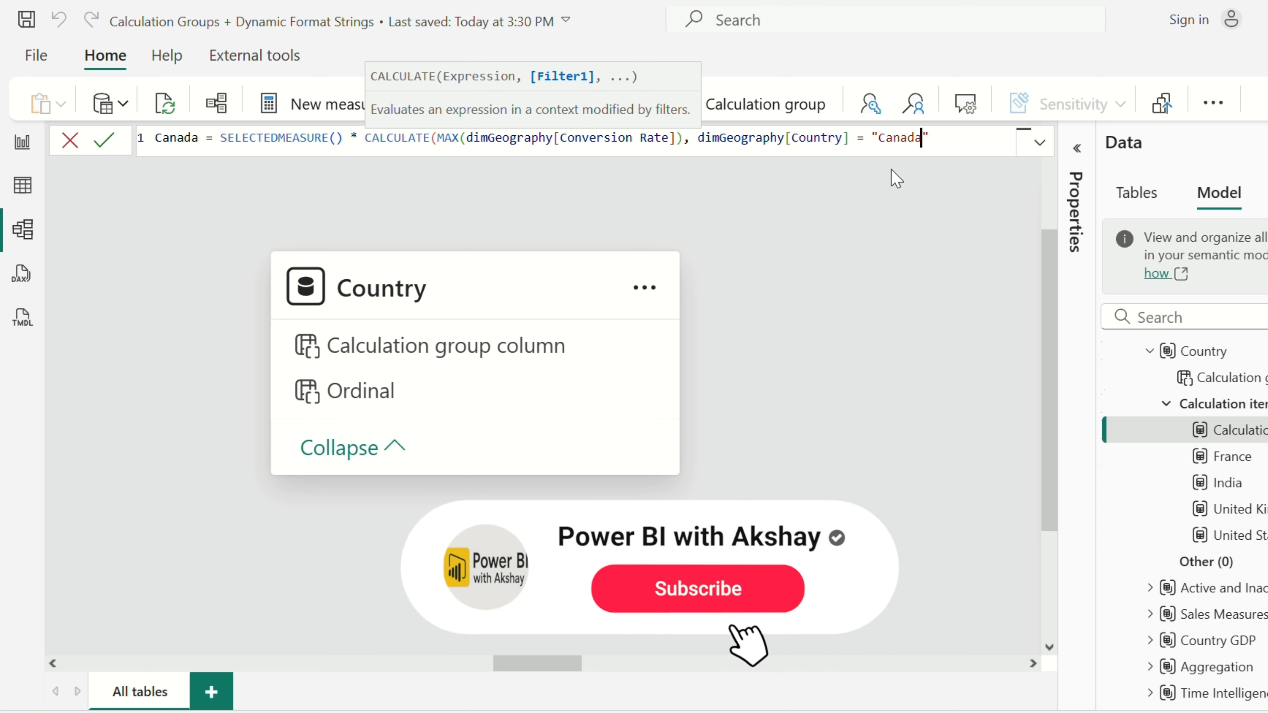
type("\")")
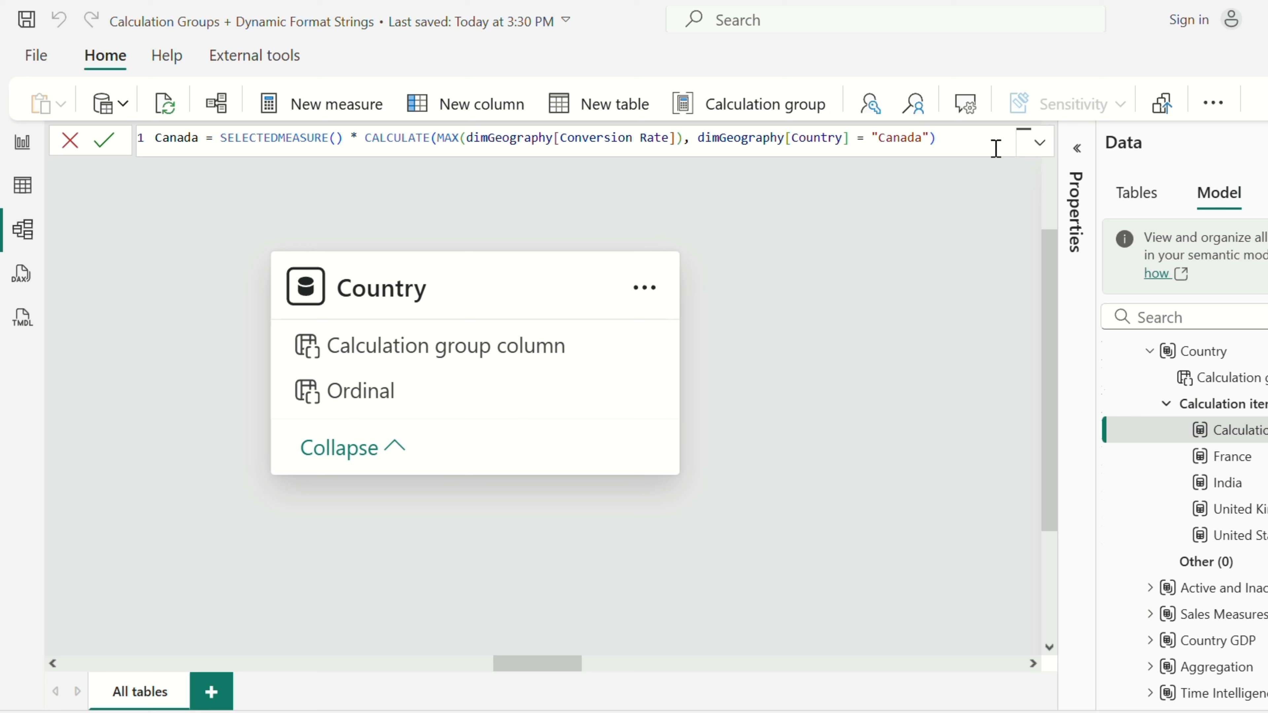
scroll(974, 141, "up", 5)
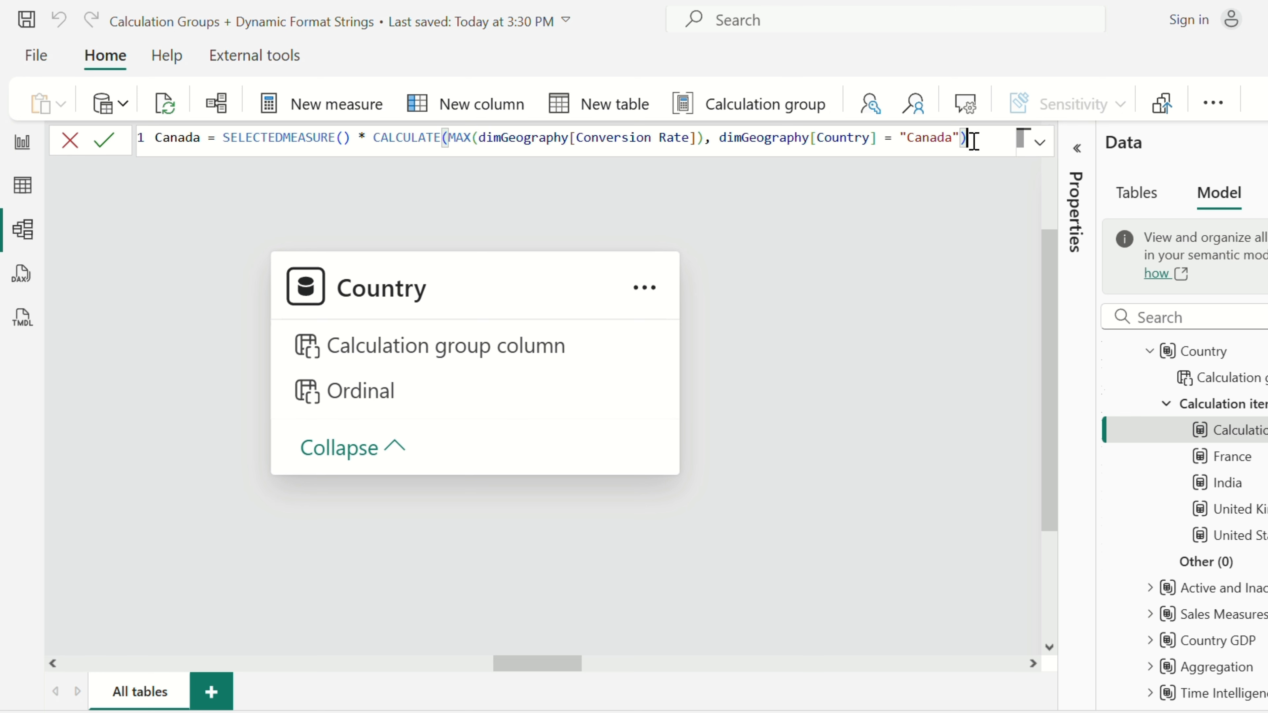
scroll(972, 140, "up", 1)
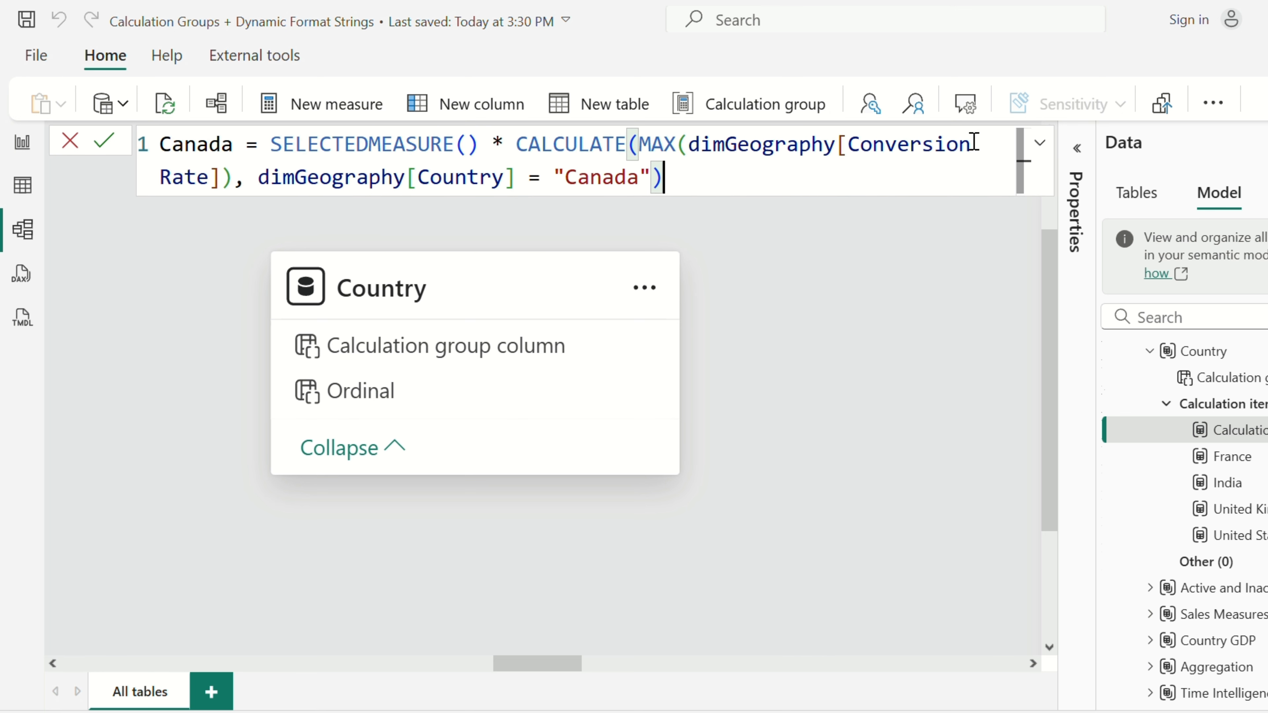
left_click_drag(708, 180, 161, 148)
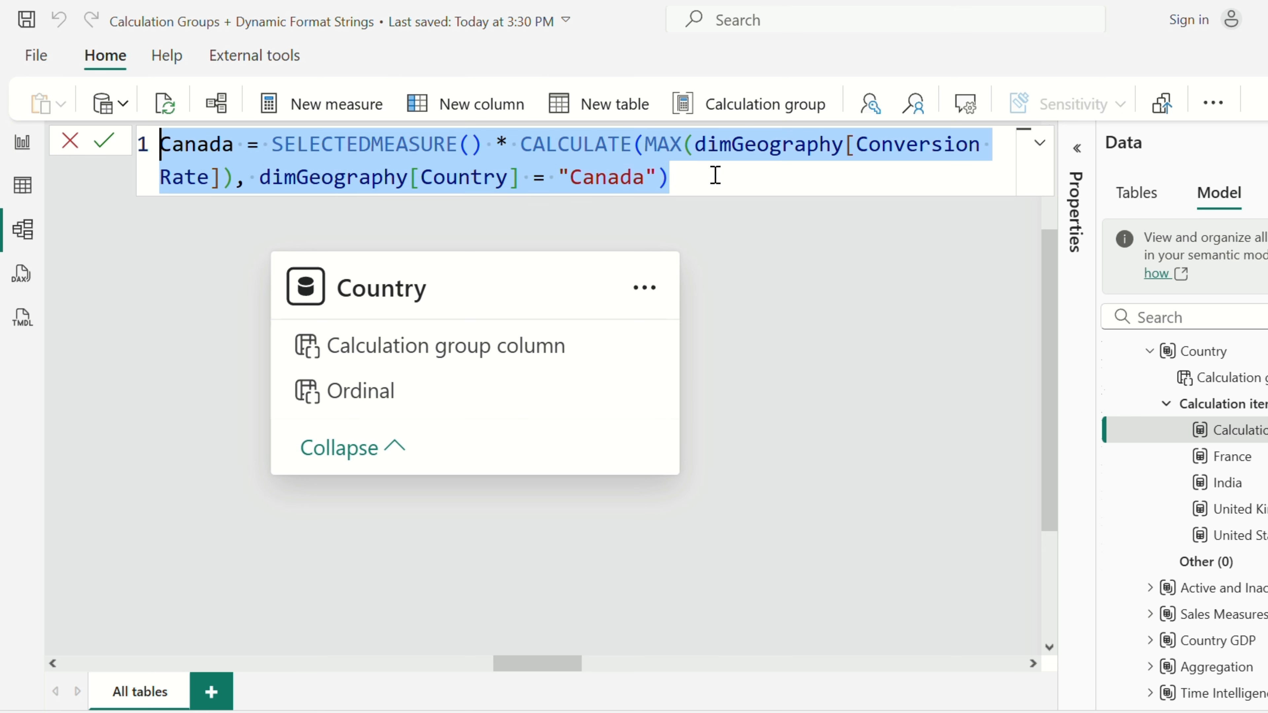
key("Return")
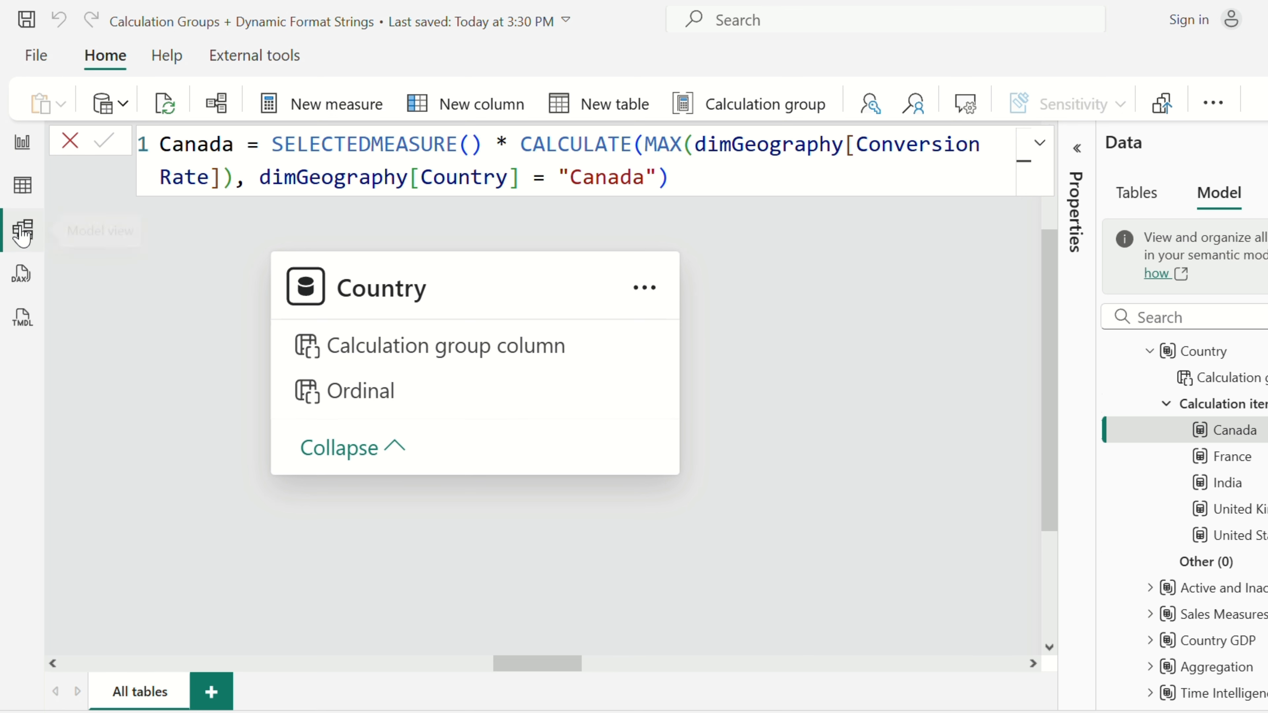
Show the data of the dimGeography table with its countries and conversion rates
left_click(21, 187)
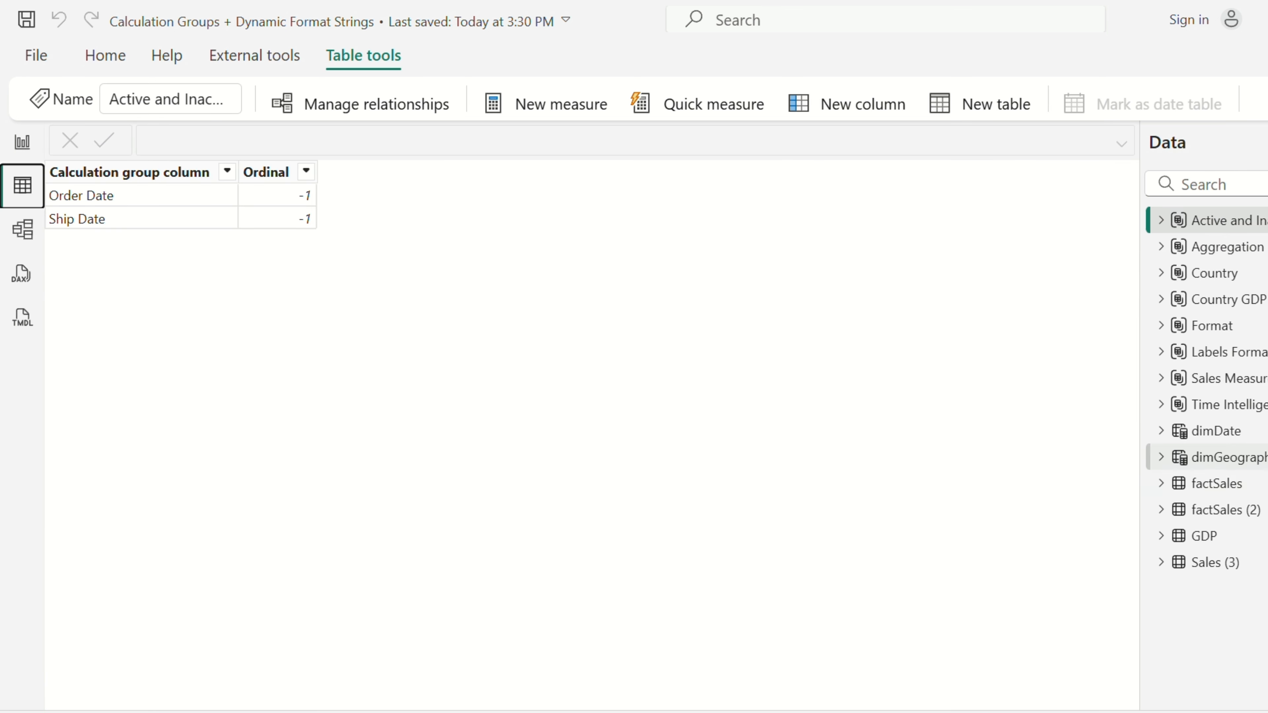
left_click(1220, 458)
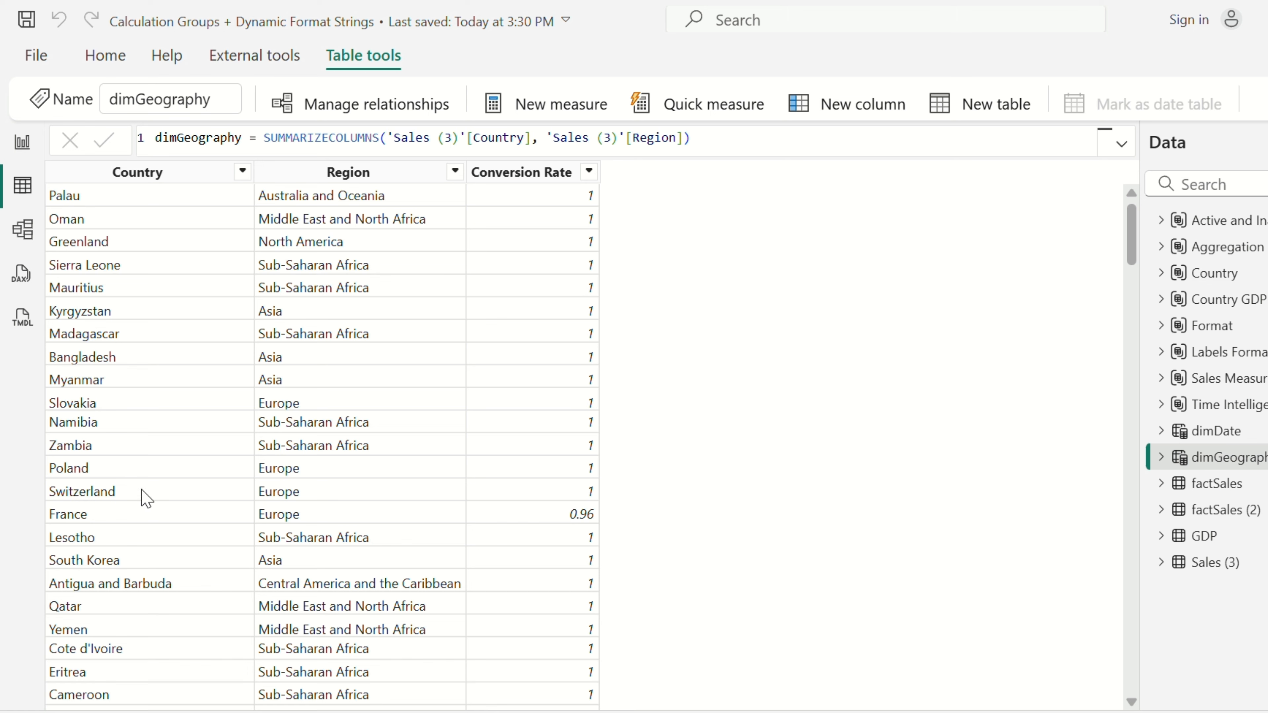
Return to the model view and turn on the dynamic format string for the Canada calculation item
left_click(22, 143)
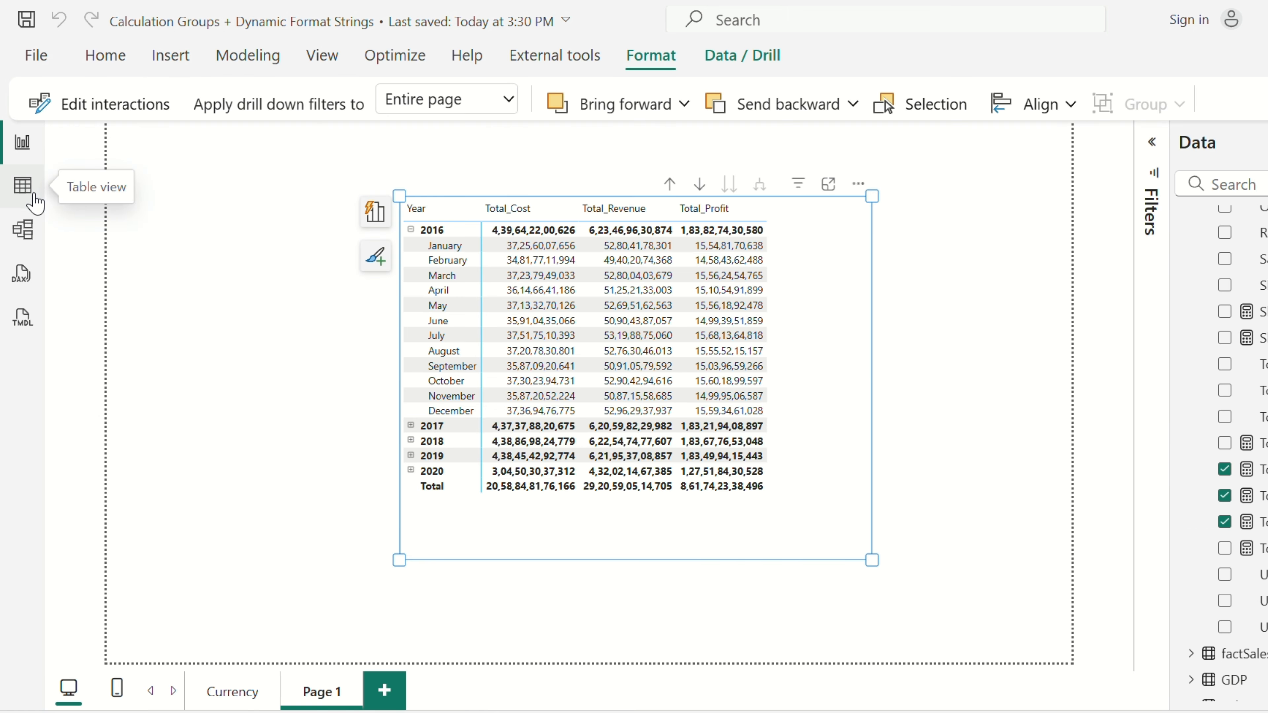
left_click(22, 229)
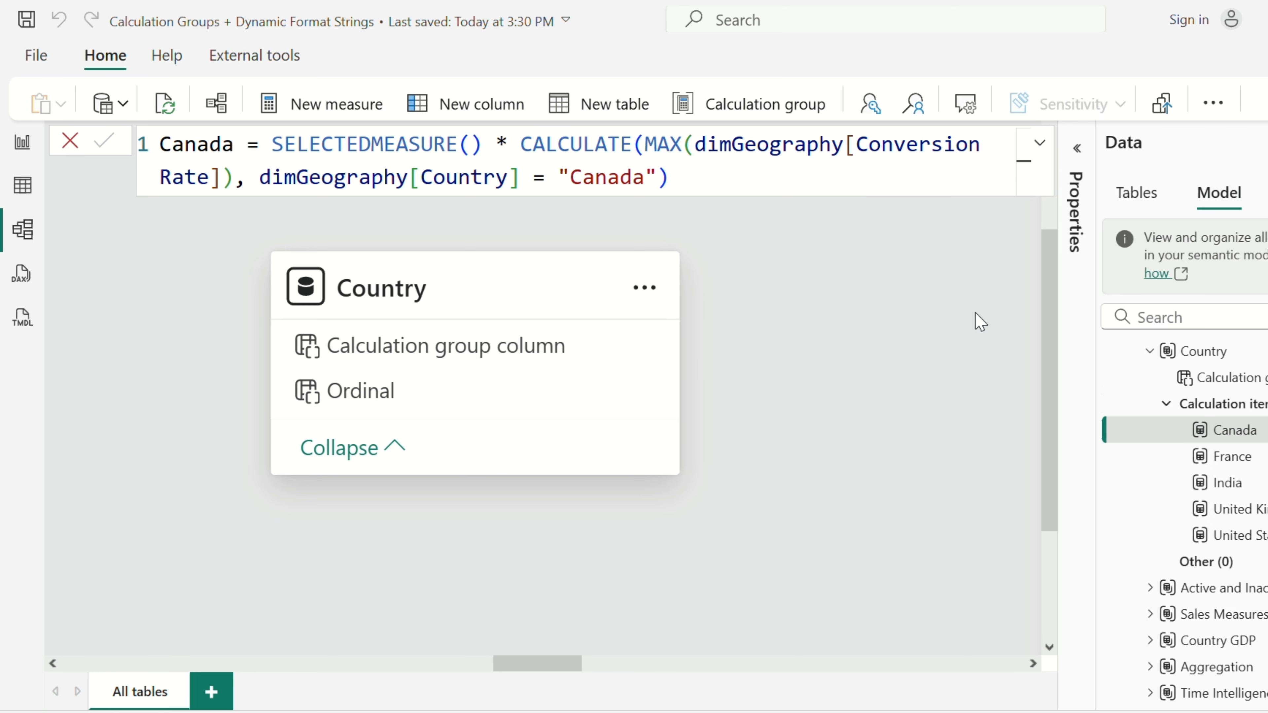
left_click(1078, 210)
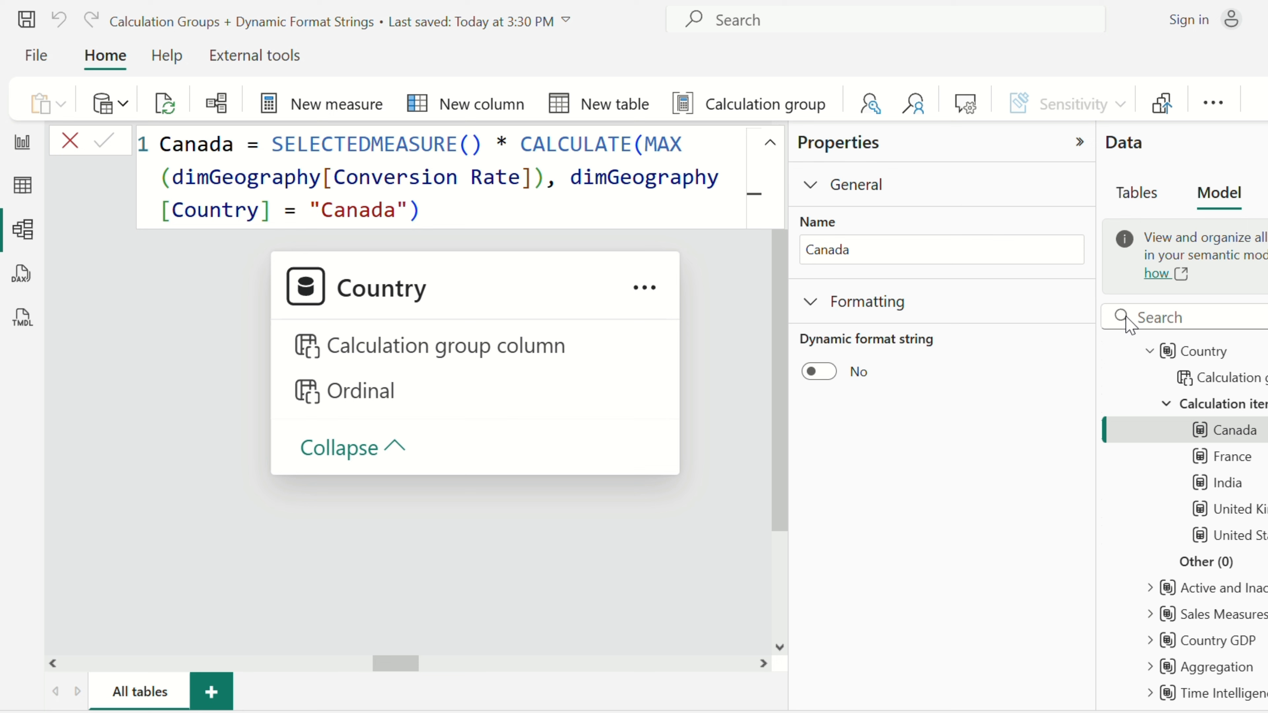
left_click(830, 371)
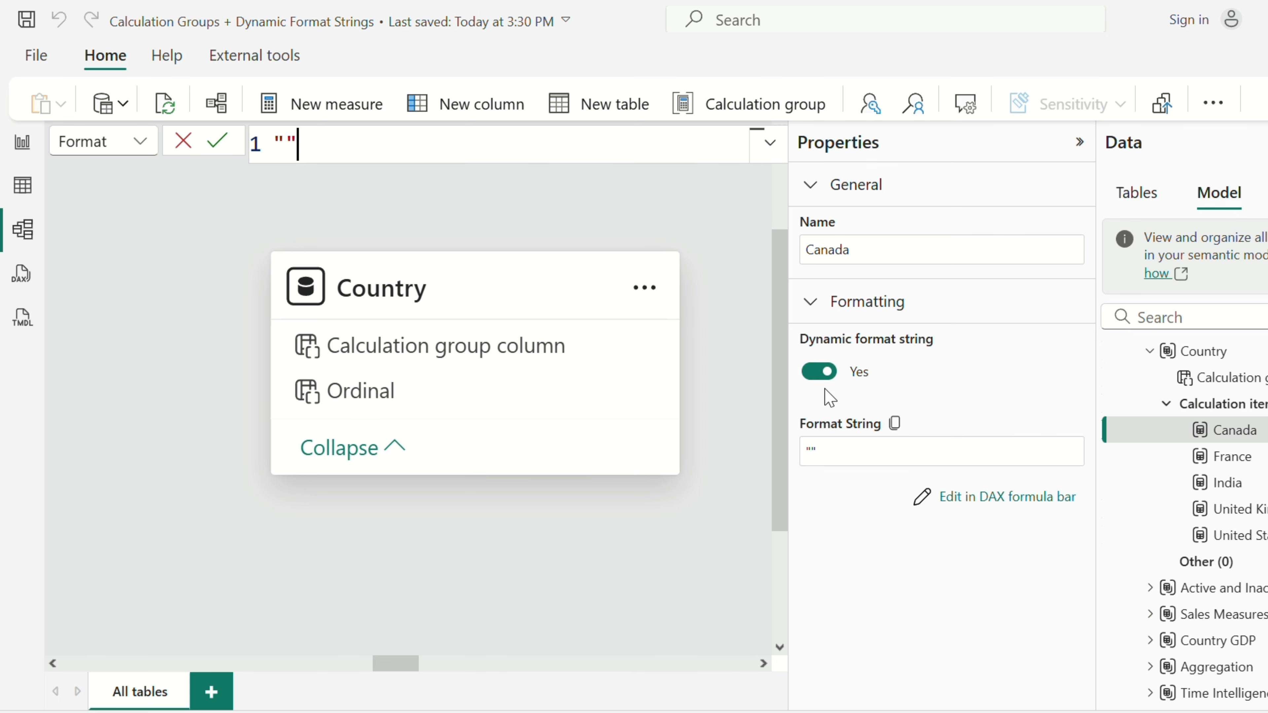
Set the Canada item's dynamic format string to "###,###,###.## $" and commit it
left_click(1000, 498)
type("###,#")
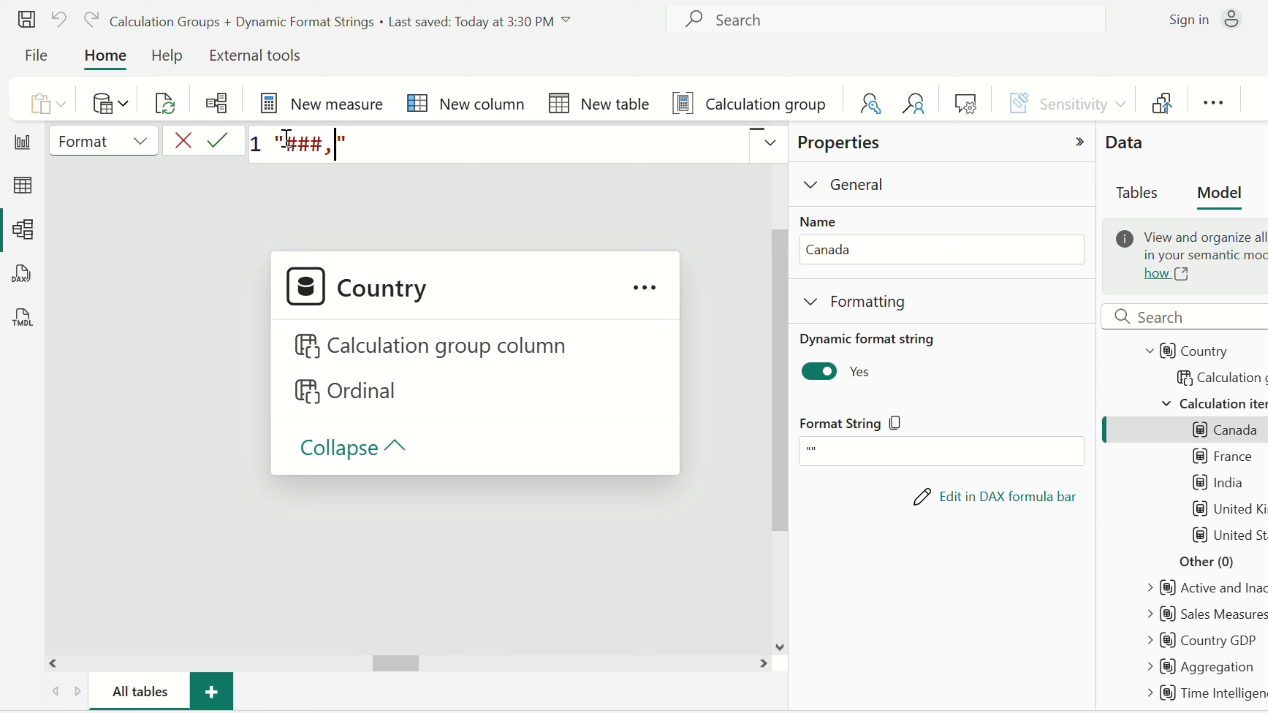
type("##,###,#")
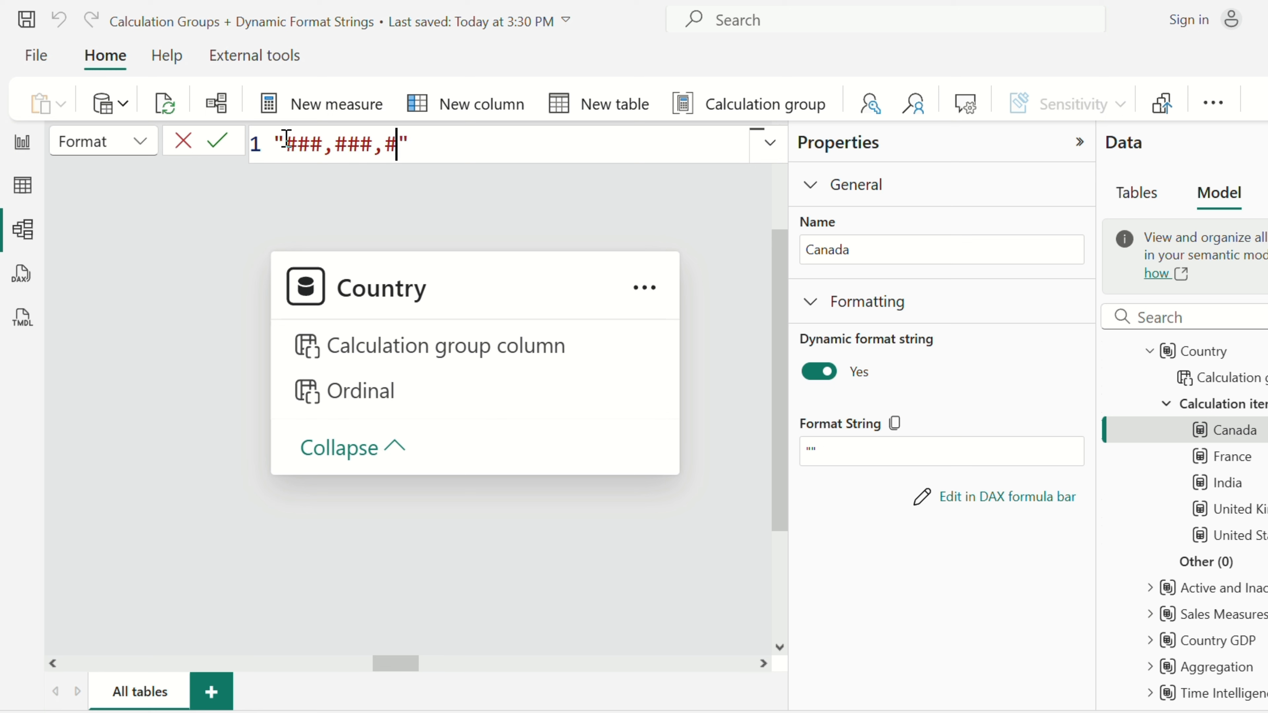
type(".##")
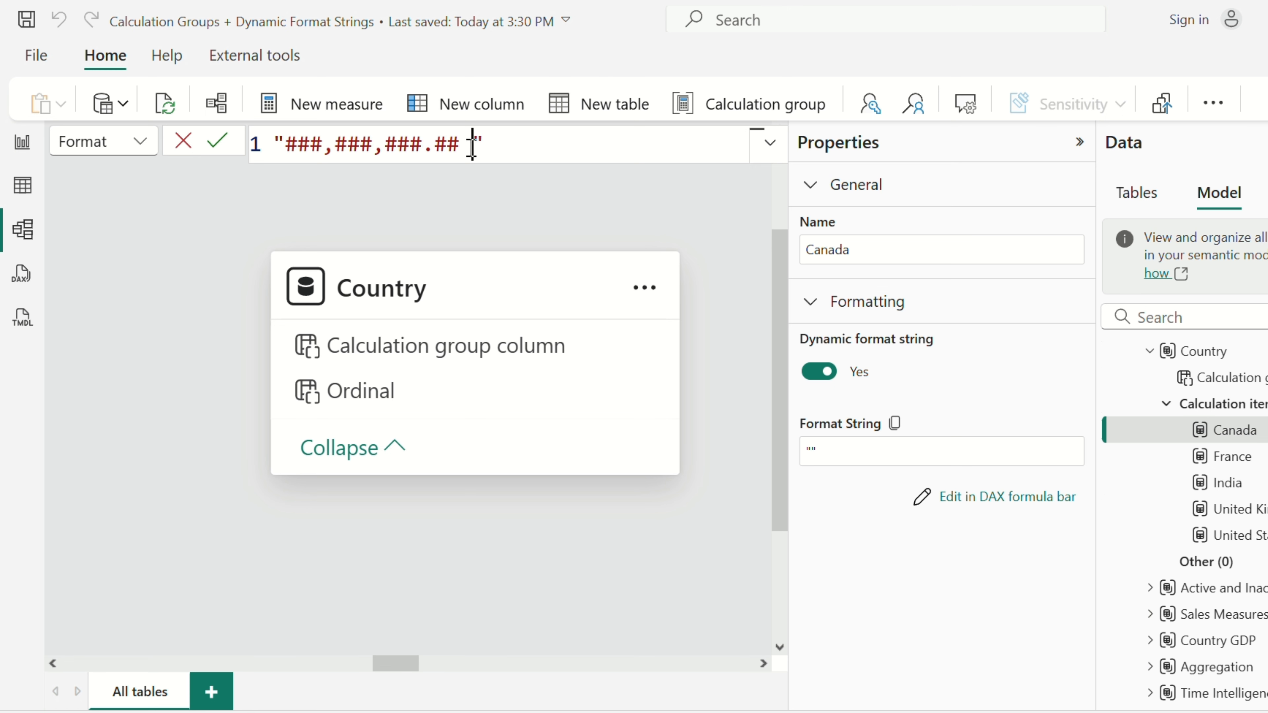
type("$")
key("Return")
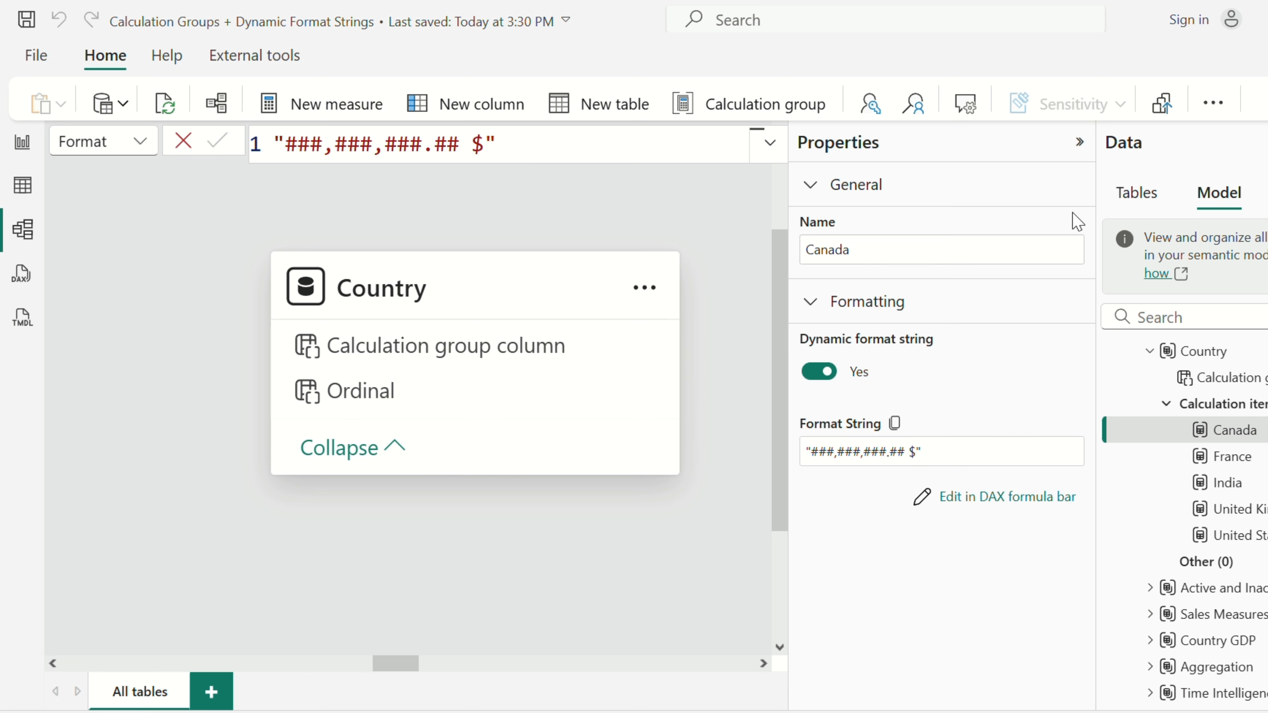
left_click(1078, 142)
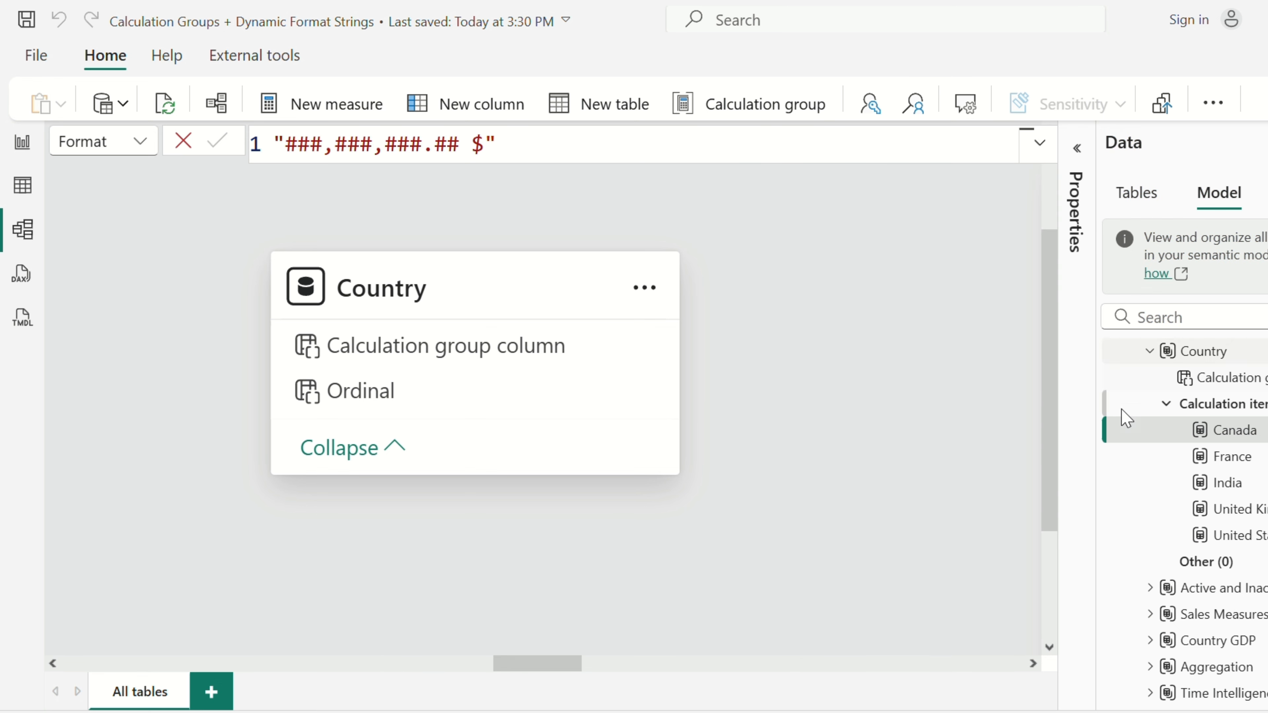
Review the formulas and format strings of the France, India, United Kingdom and United States calculation items
left_click(1231, 467)
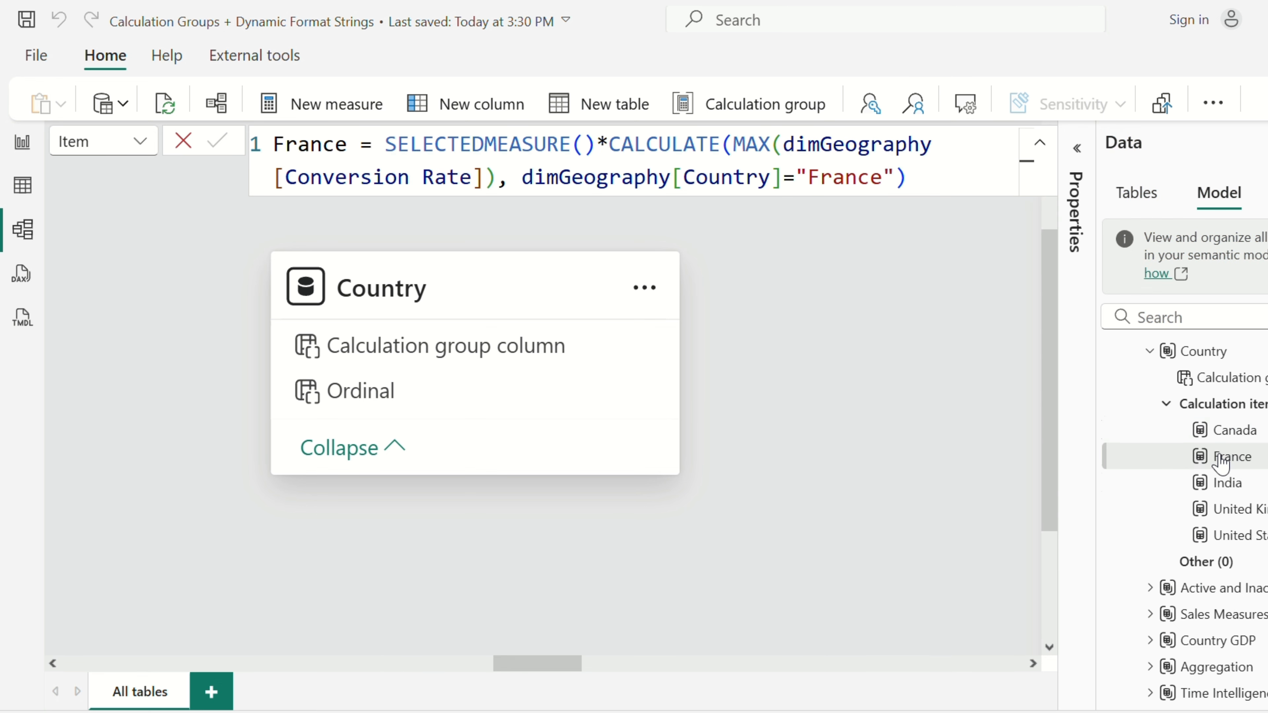
left_click(931, 182)
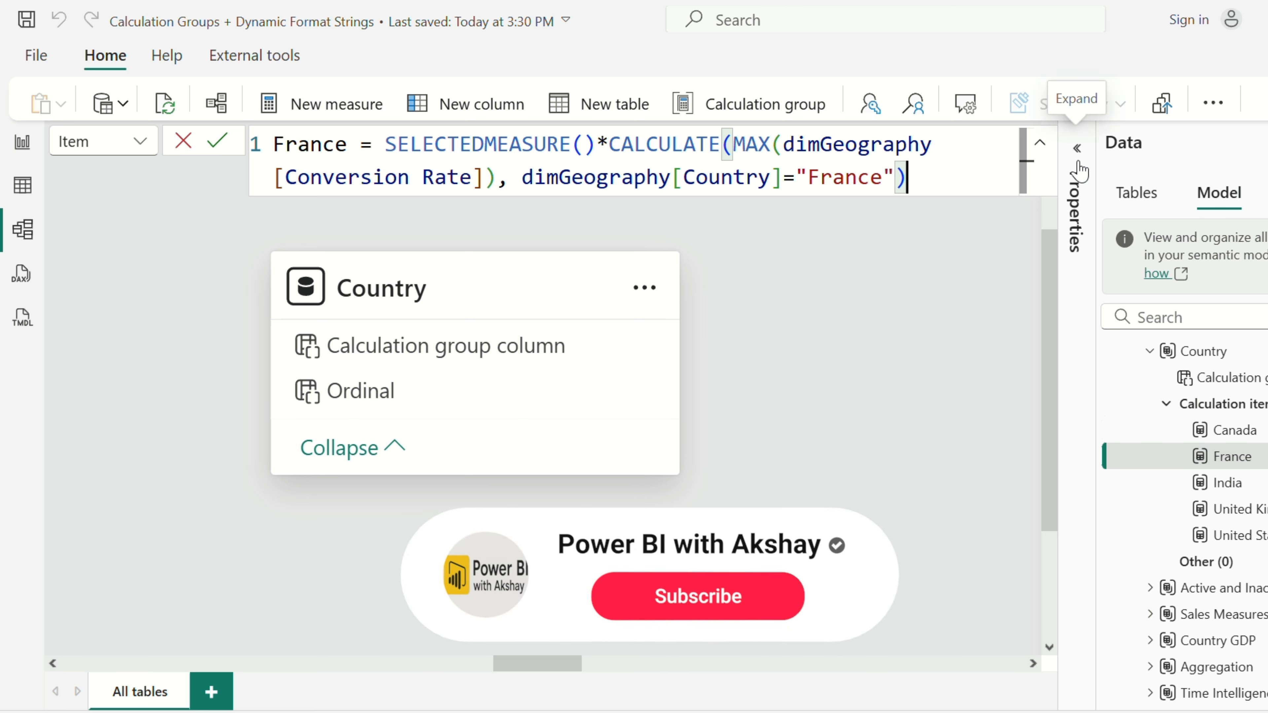
left_click(1081, 199)
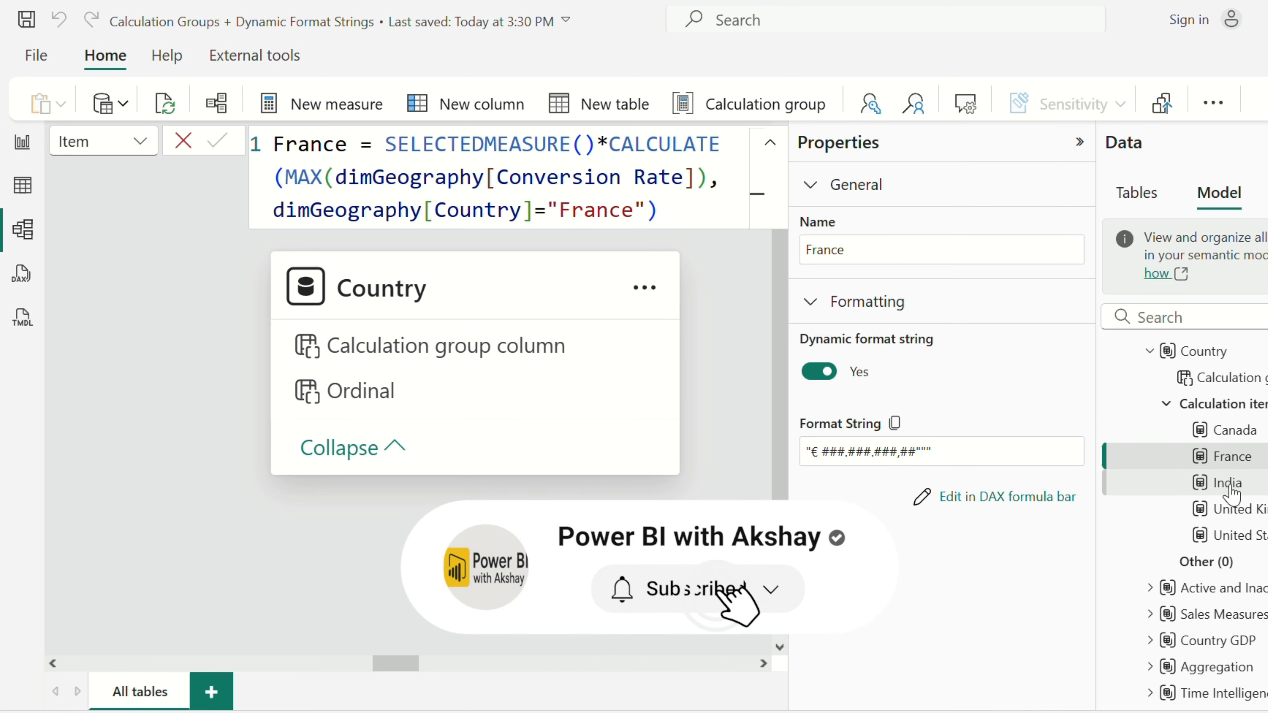
left_click(1184, 481)
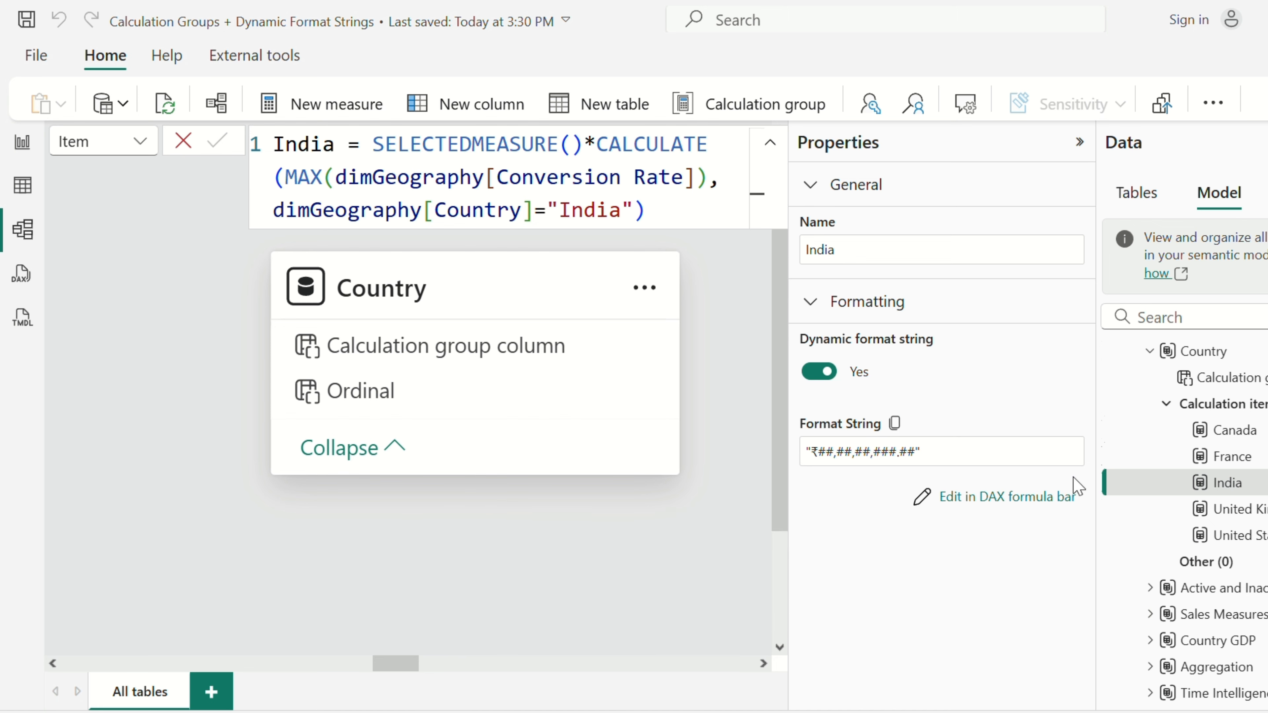
left_click(1247, 511)
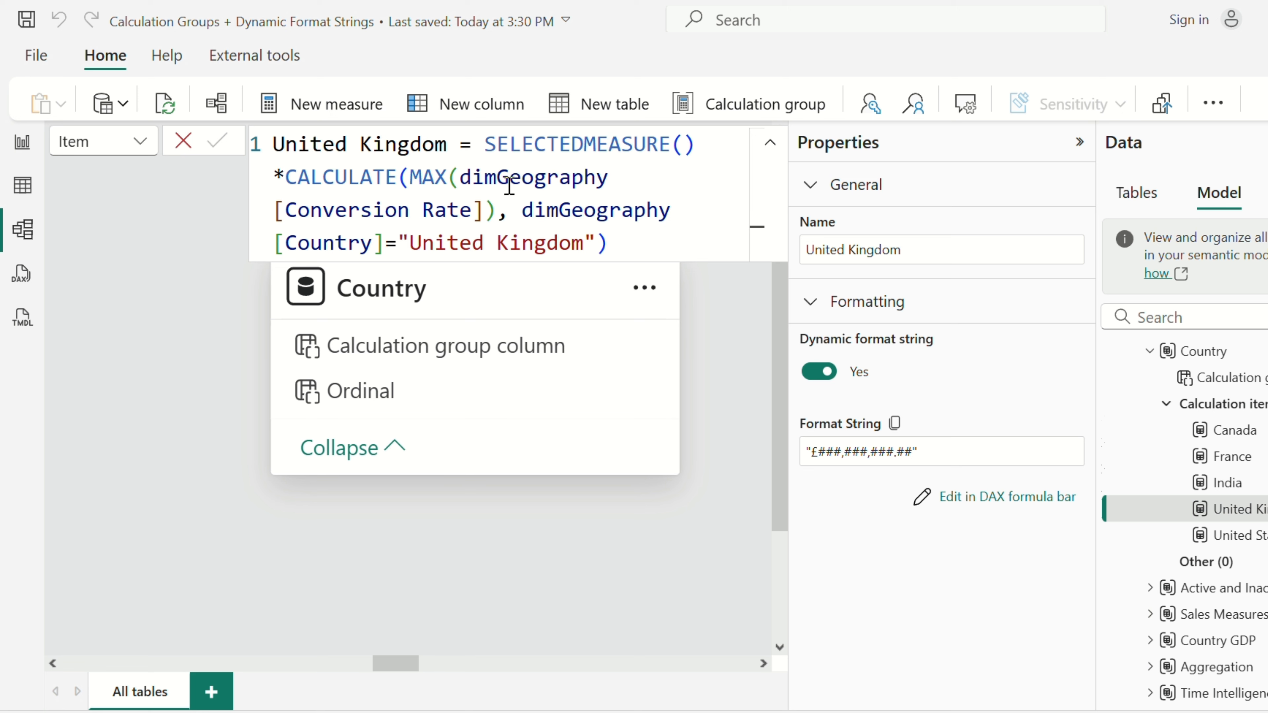
left_click(1243, 537)
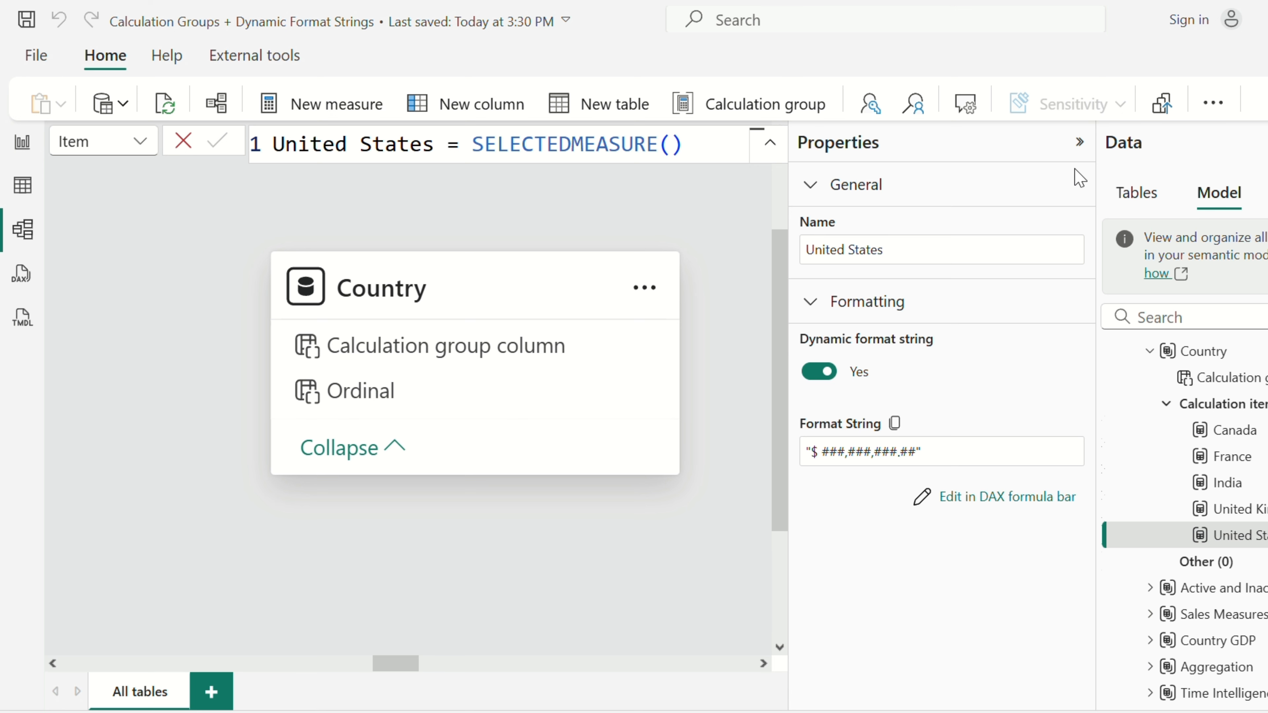
left_click(1075, 145)
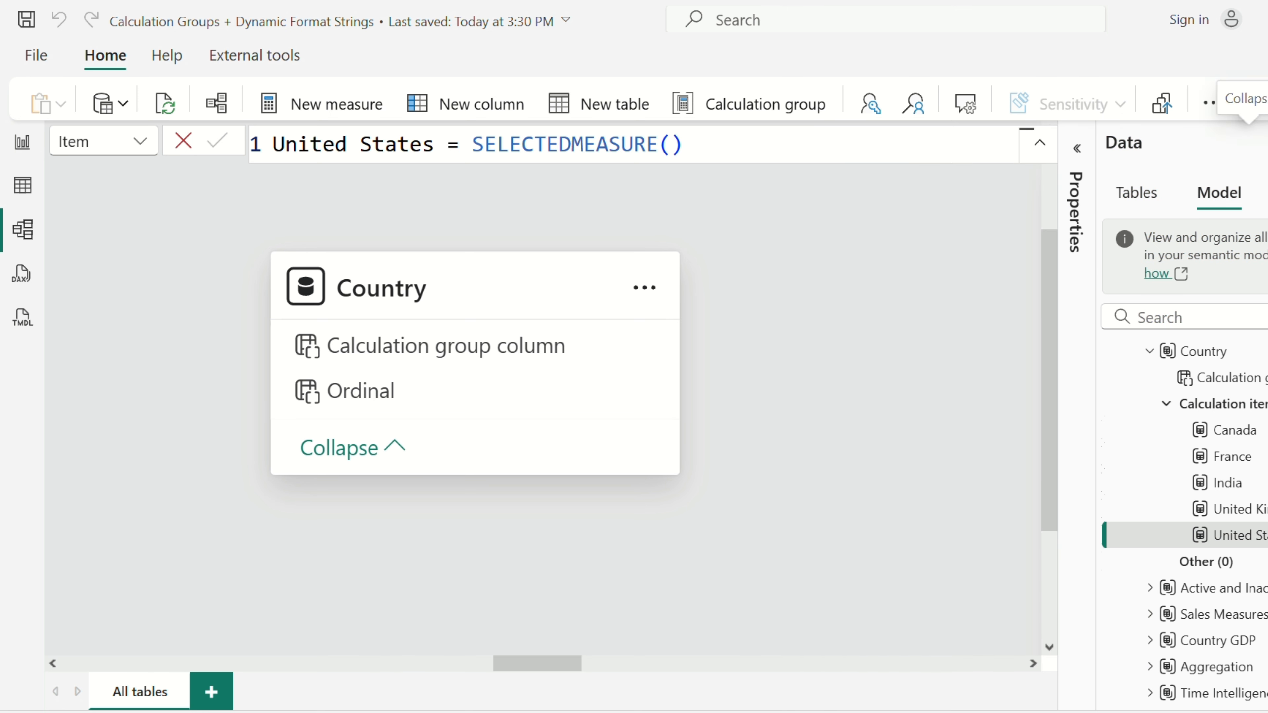
left_click(1254, 142)
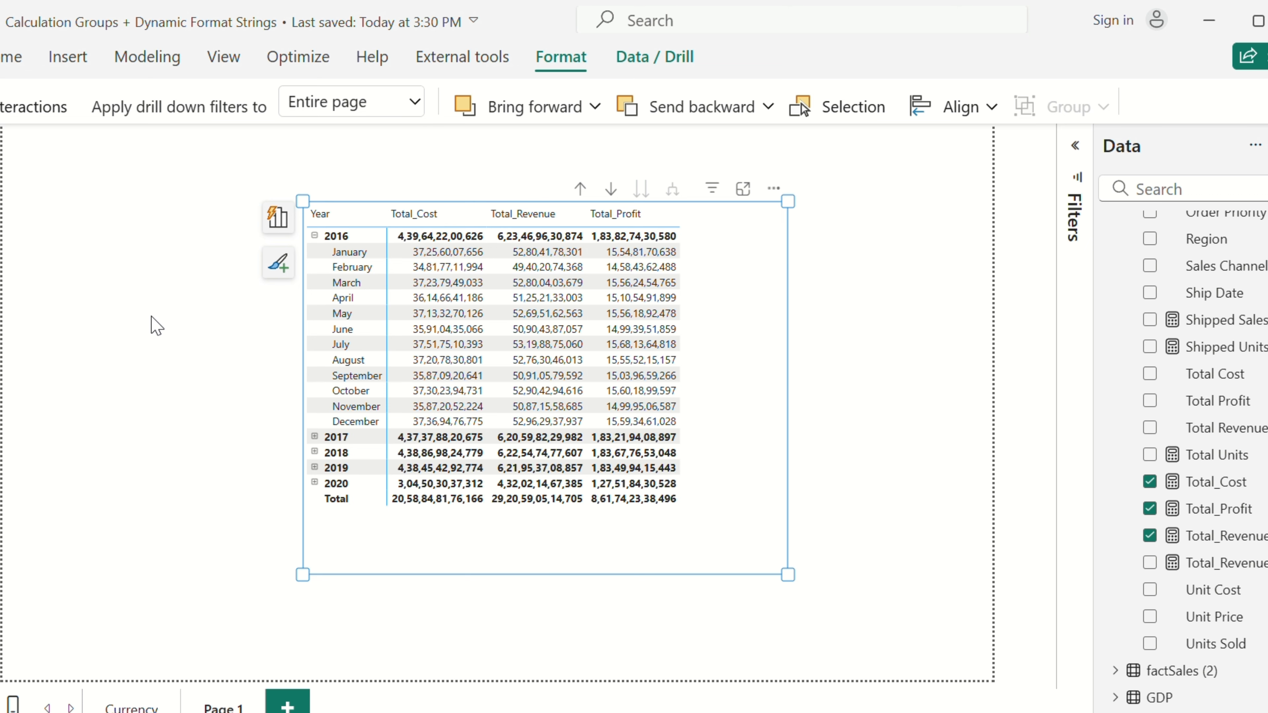
Move the matrix slightly to the right on the report page and place an empty slicer to its left
left_click(156, 325)
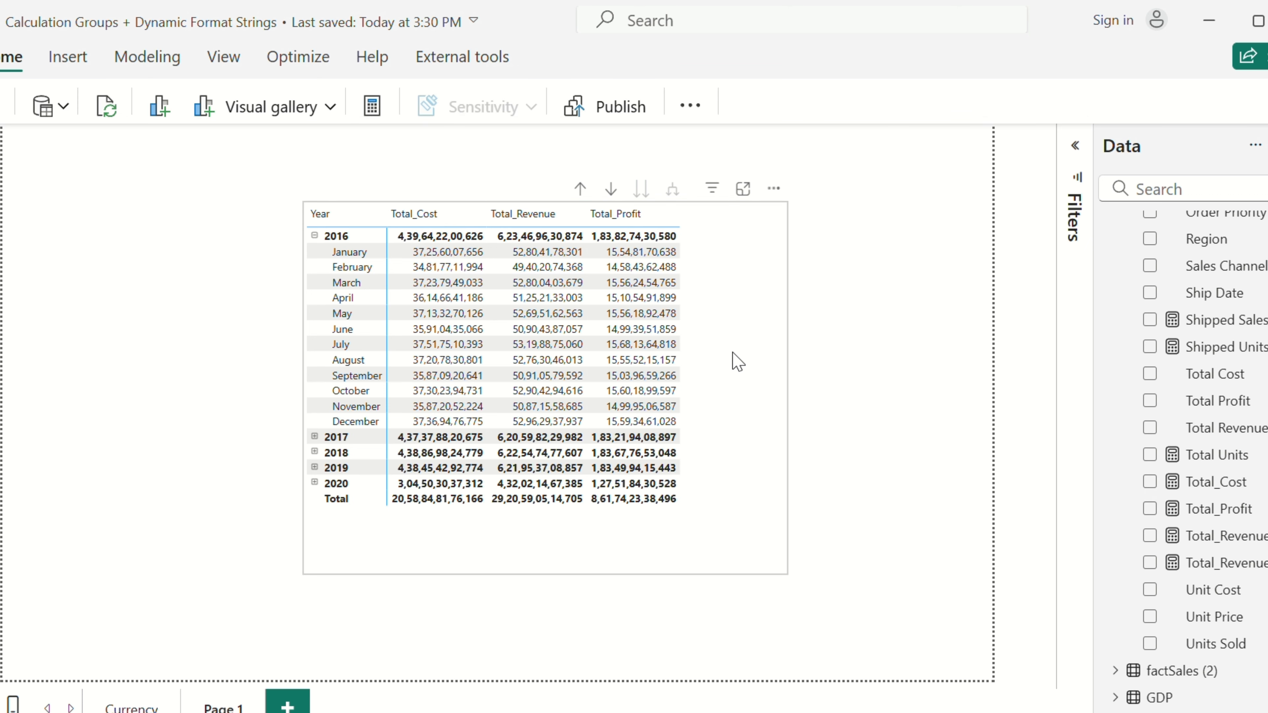
left_click_drag(738, 360, 820, 345)
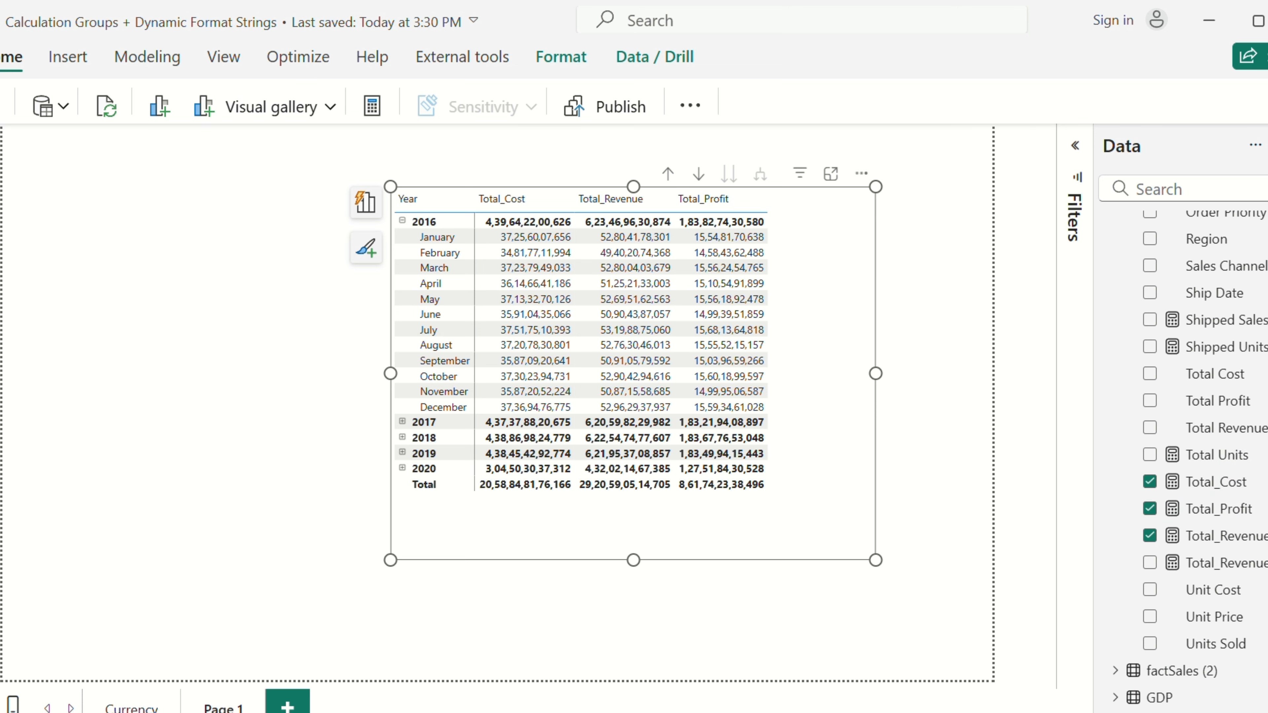
left_click(1266, 184)
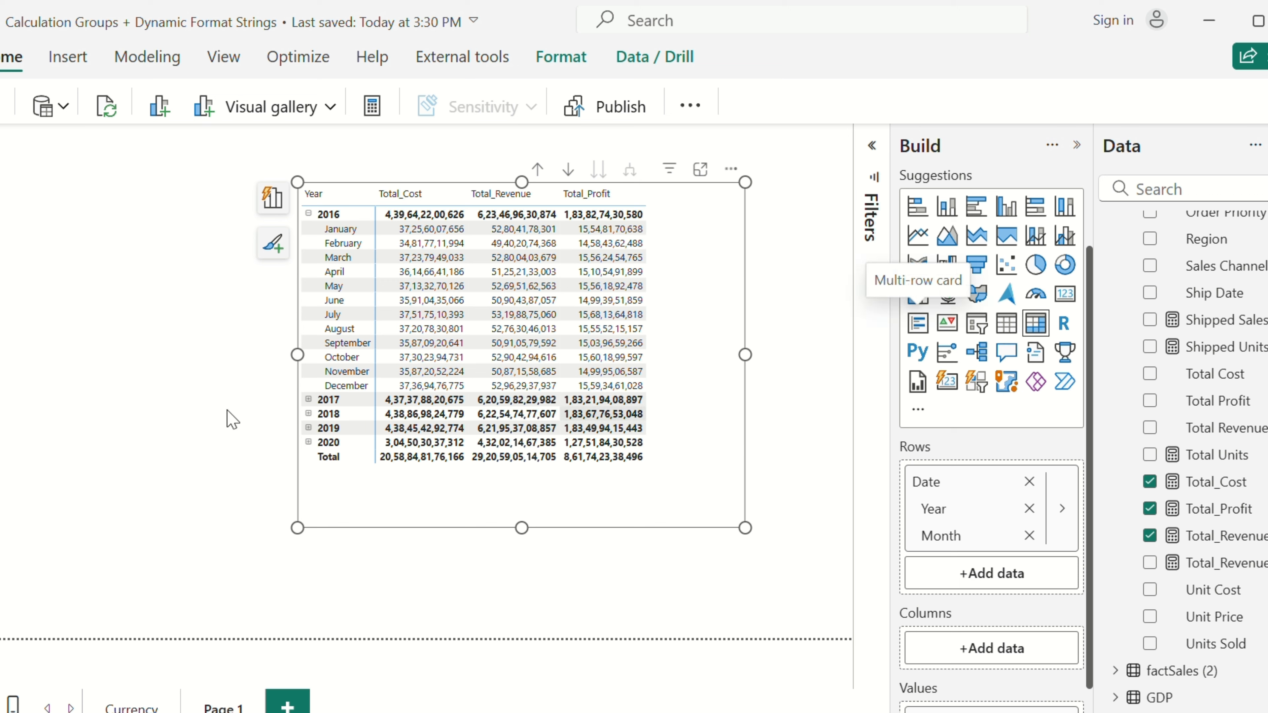
left_click(181, 405)
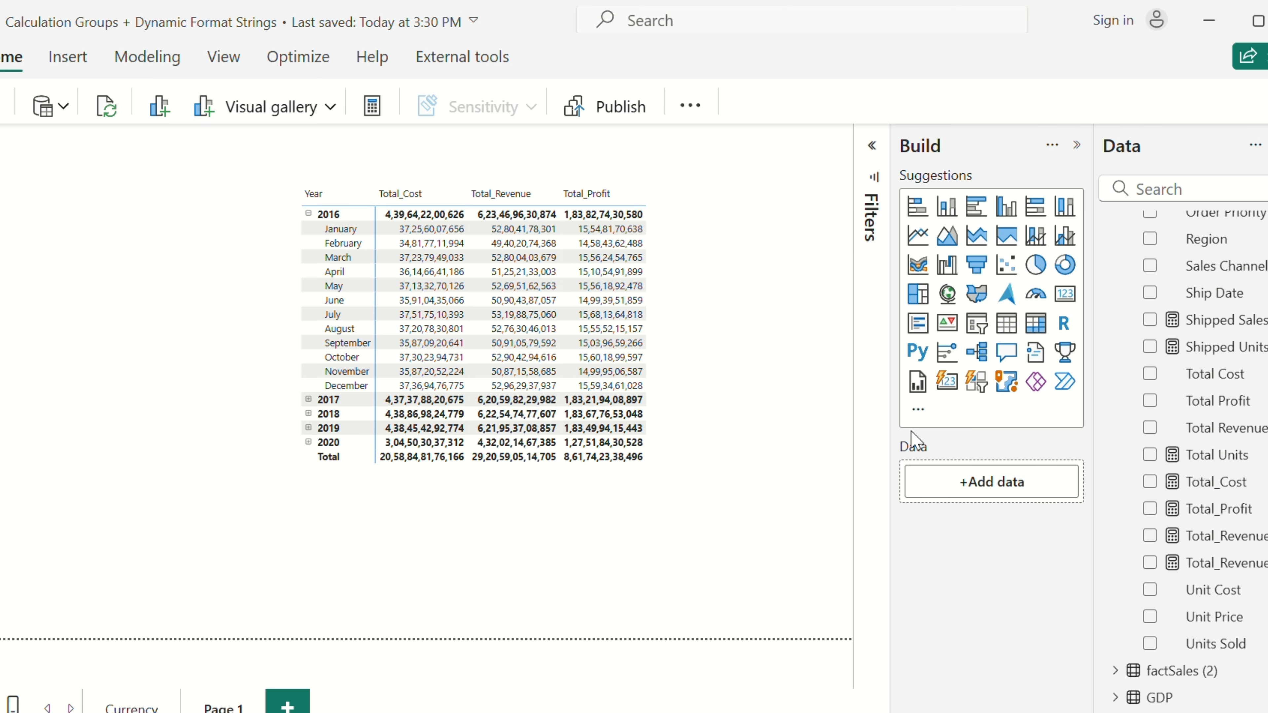
left_click(976, 325)
left_click_drag(121, 492, 71, 261)
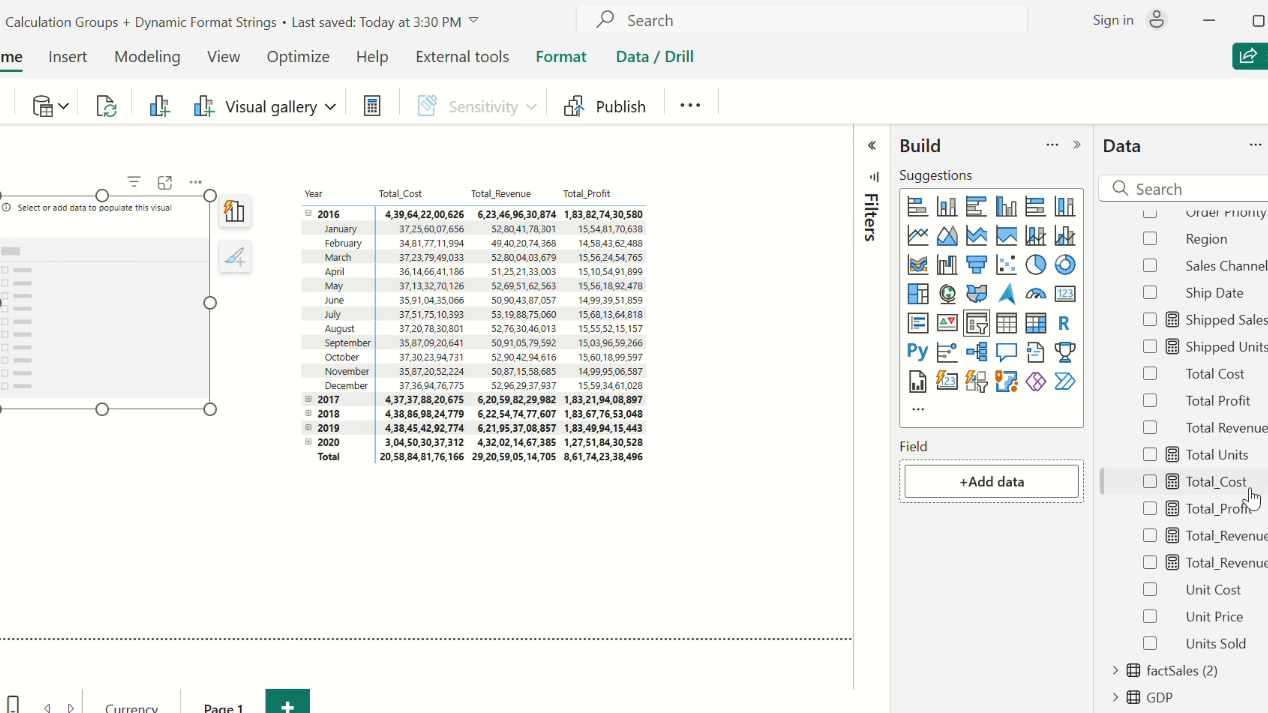
Add the calculation group column from Country to the slicer and enlarge the slicer slightly
scroll(1121, 288, "up", 10)
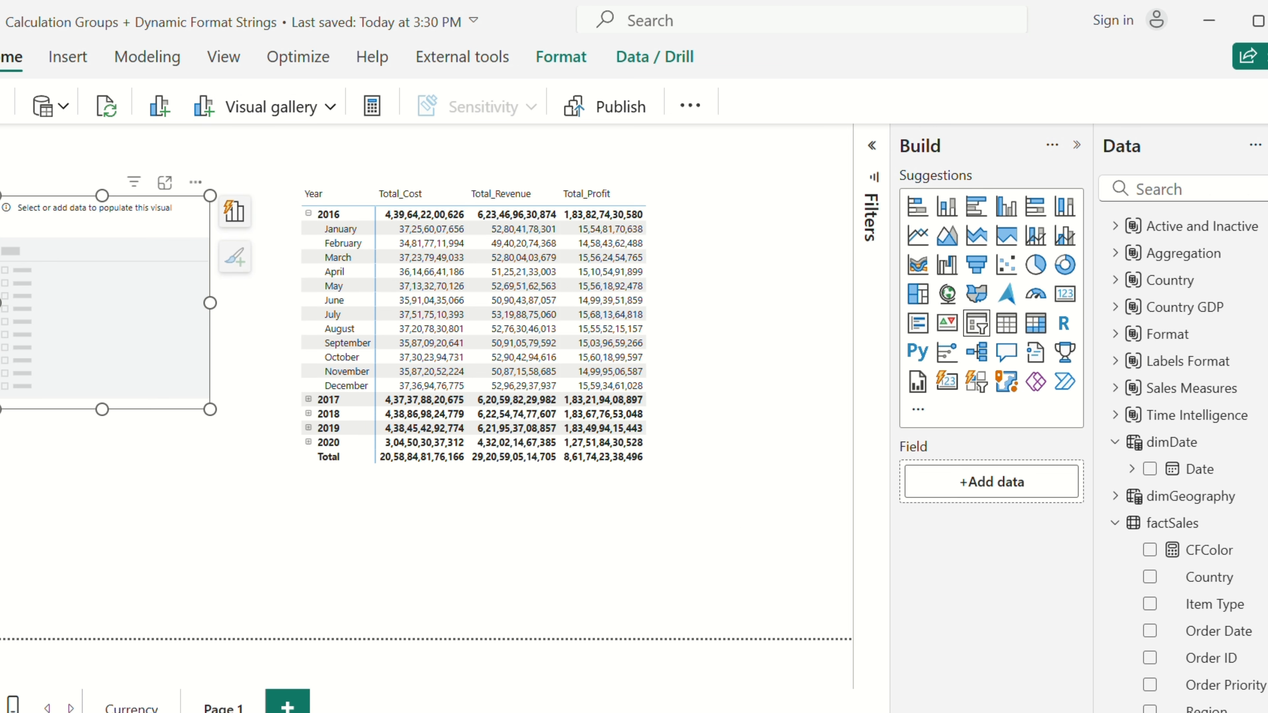
left_click(1118, 282)
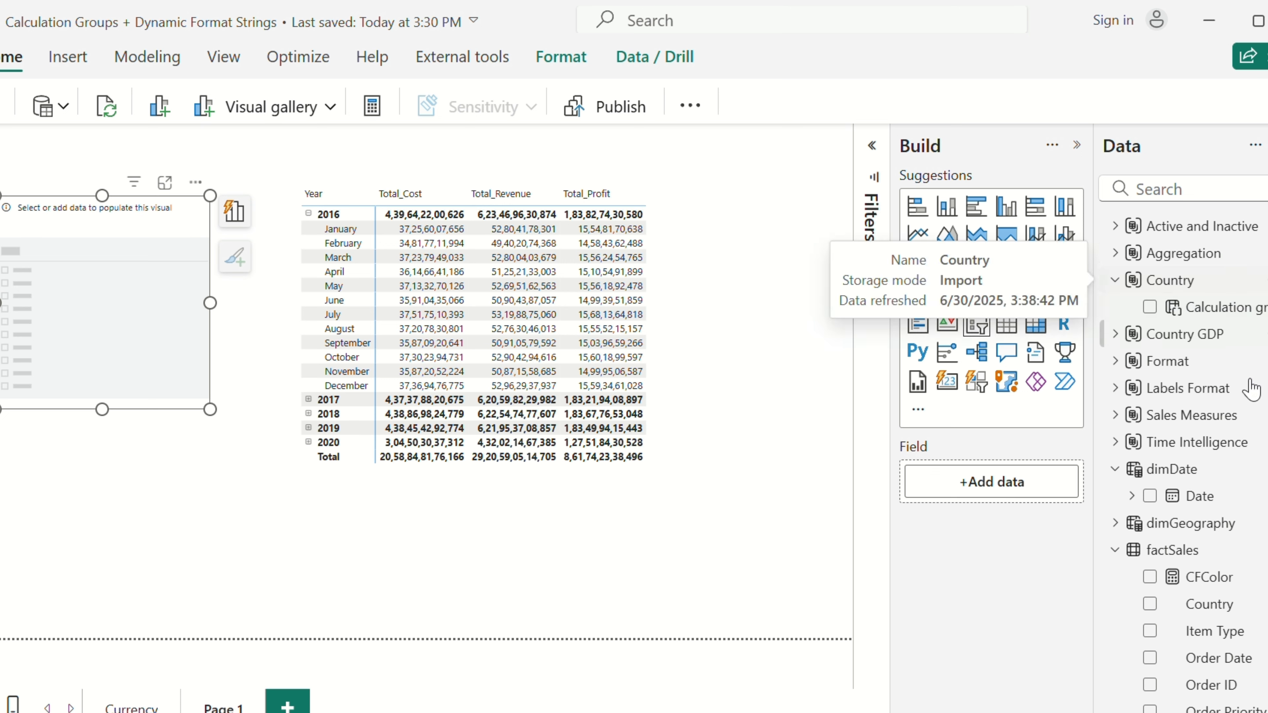
left_click_drag(1218, 307, 1047, 492)
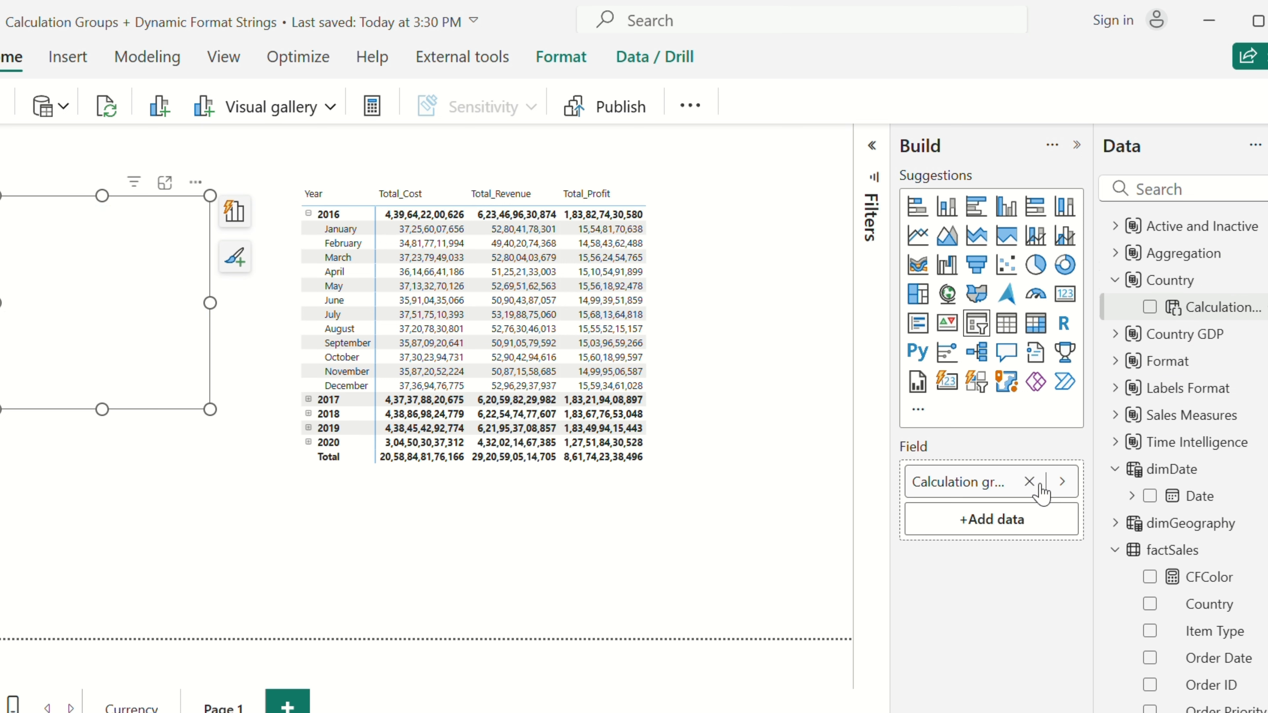
left_click_drag(199, 404, 236, 426)
left_click(623, 557)
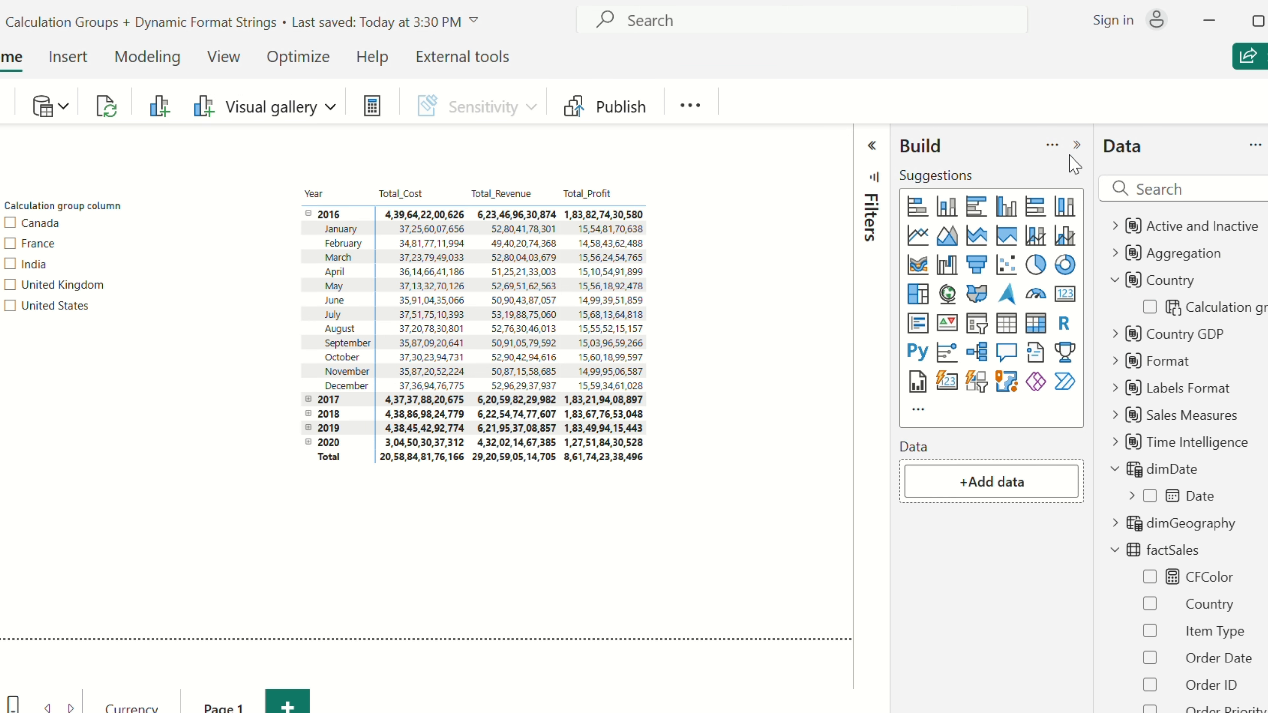
left_click(1076, 145)
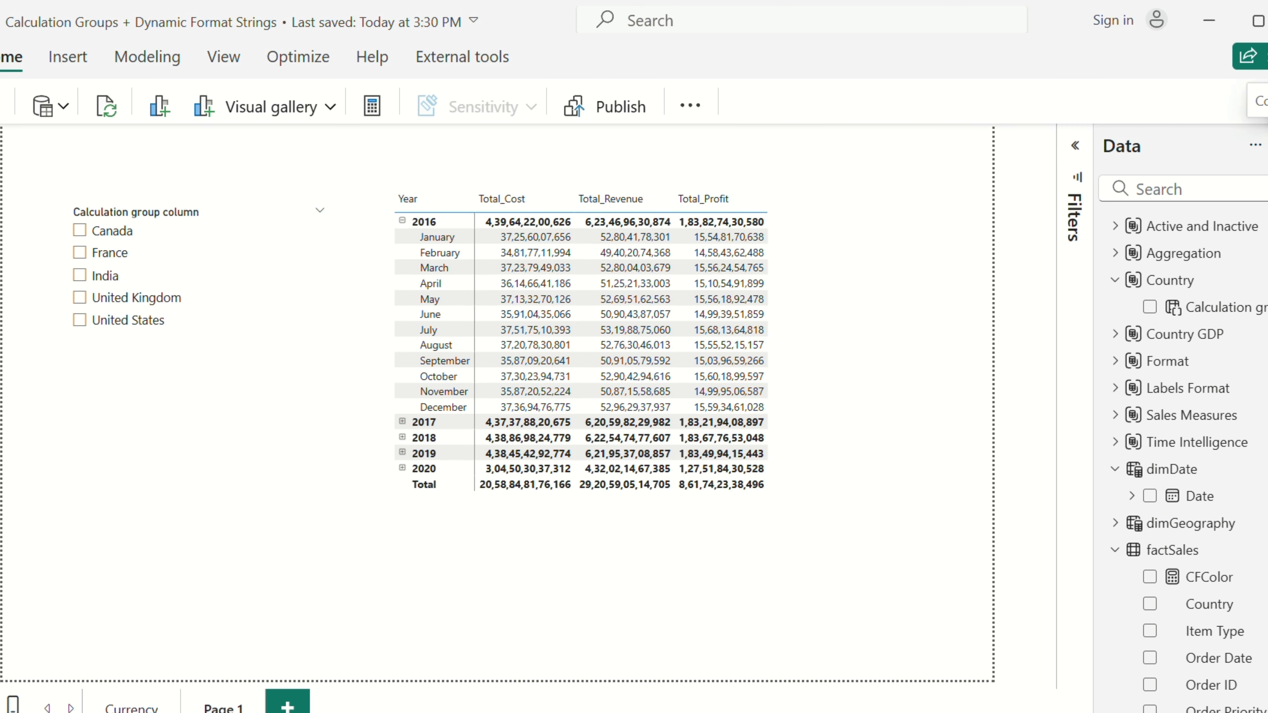
left_click(1267, 145)
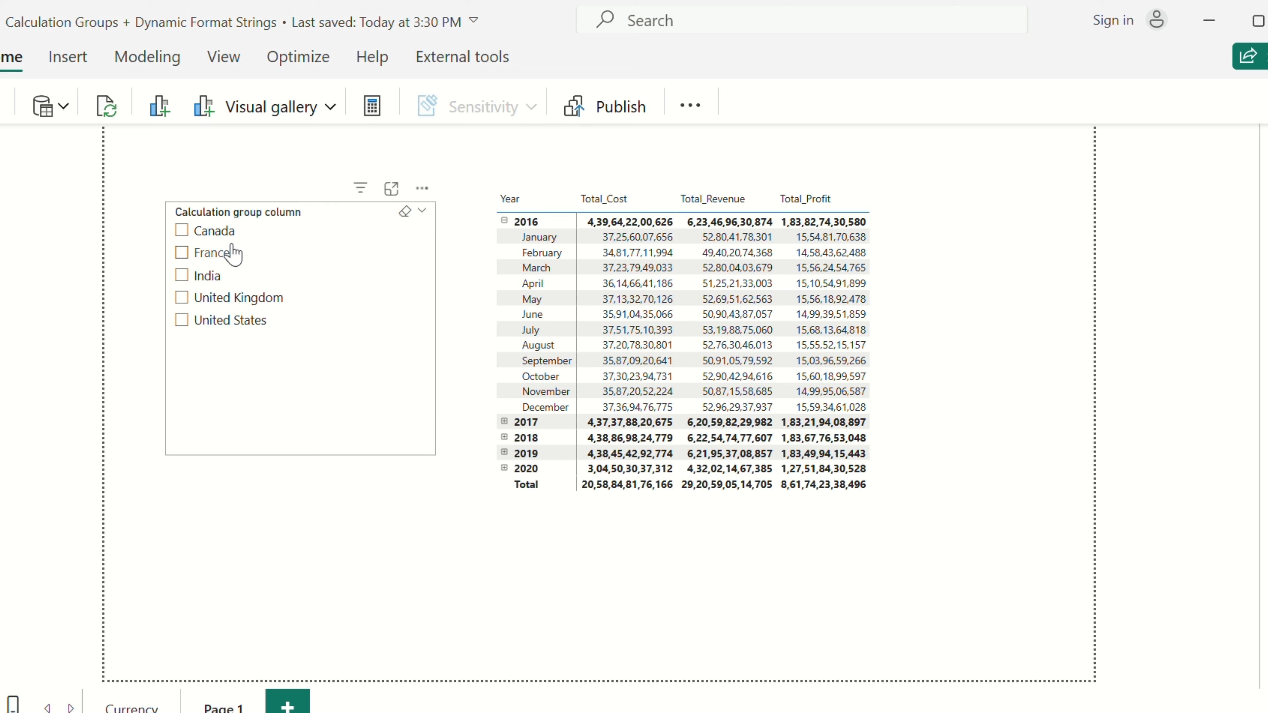
Select Canada, France and India in turn in the new slicer to check the matrix's currency conversion
left_click(214, 232)
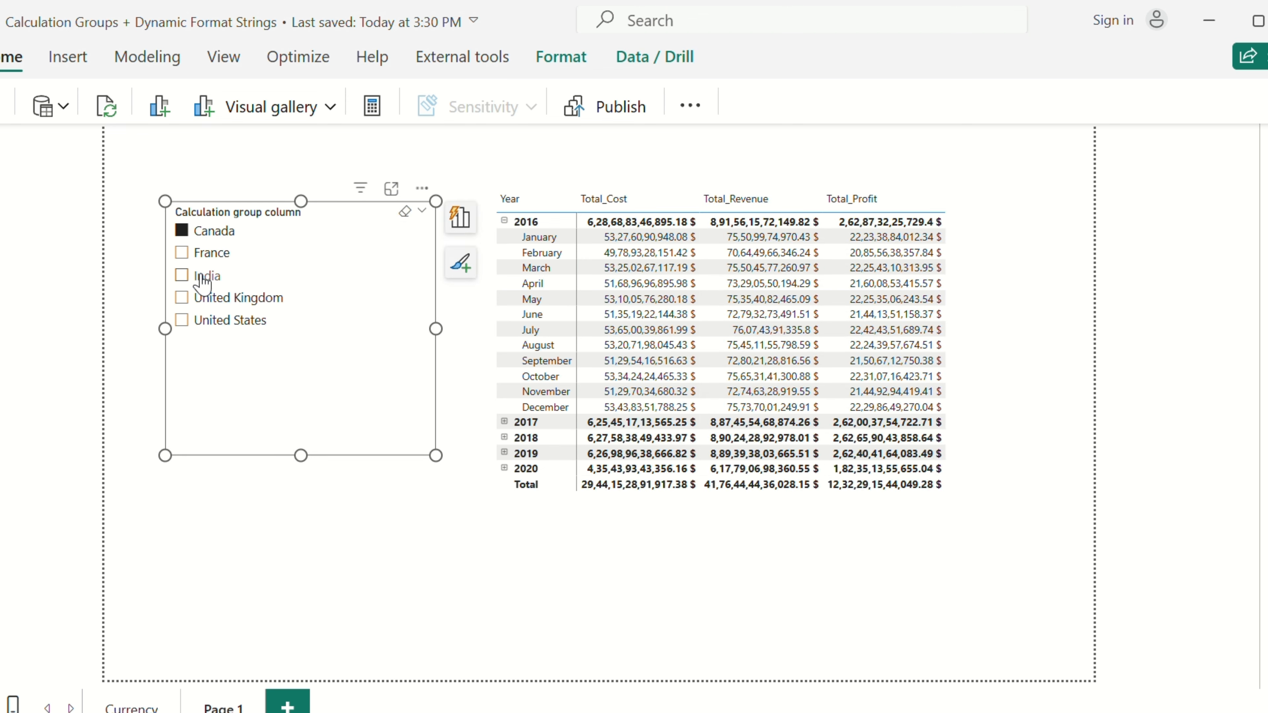
left_click(205, 253)
left_click(202, 279)
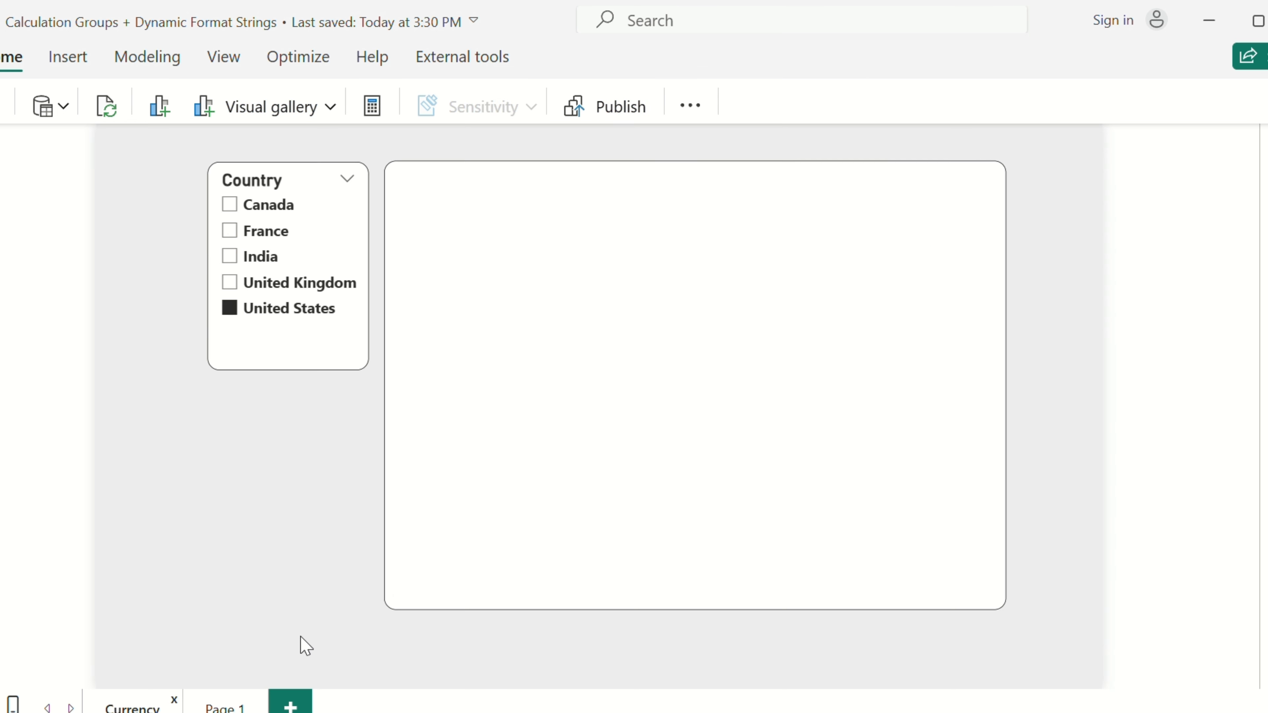
On the Currency page, select Canada, France, India, United Kingdom and United States in turn to compare the formatted matrix values
left_click(265, 210)
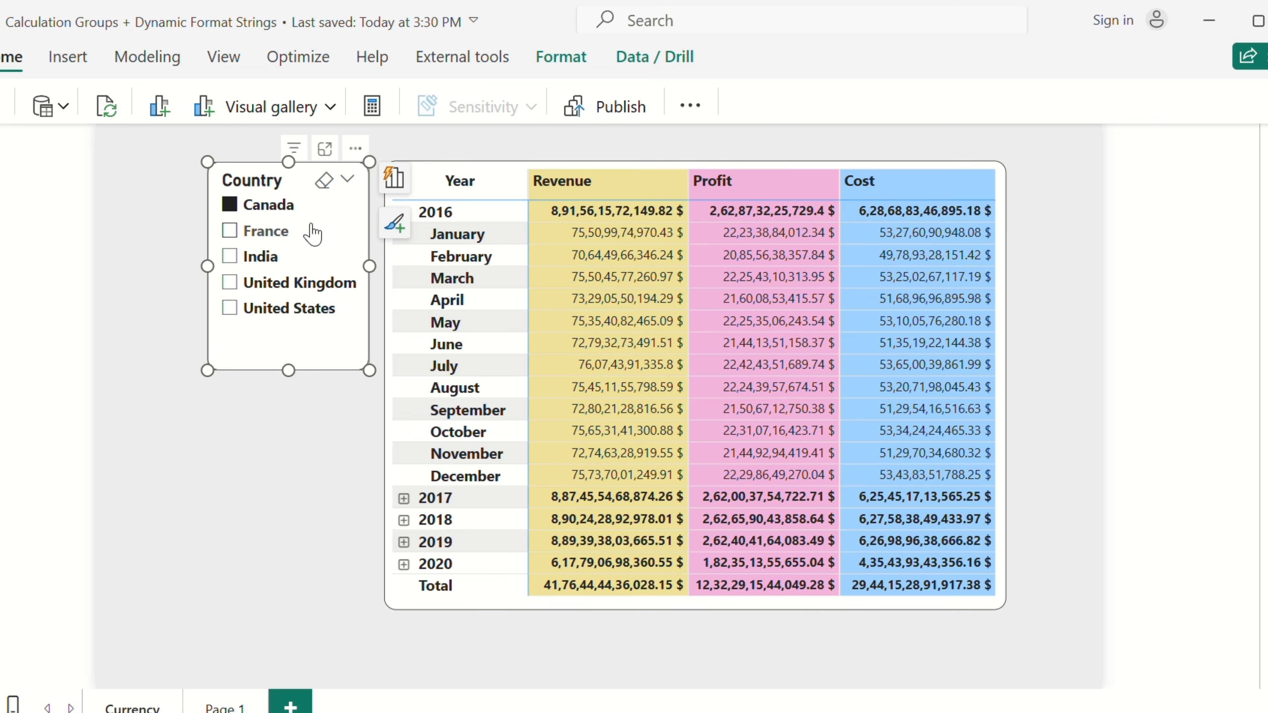
left_click(278, 237)
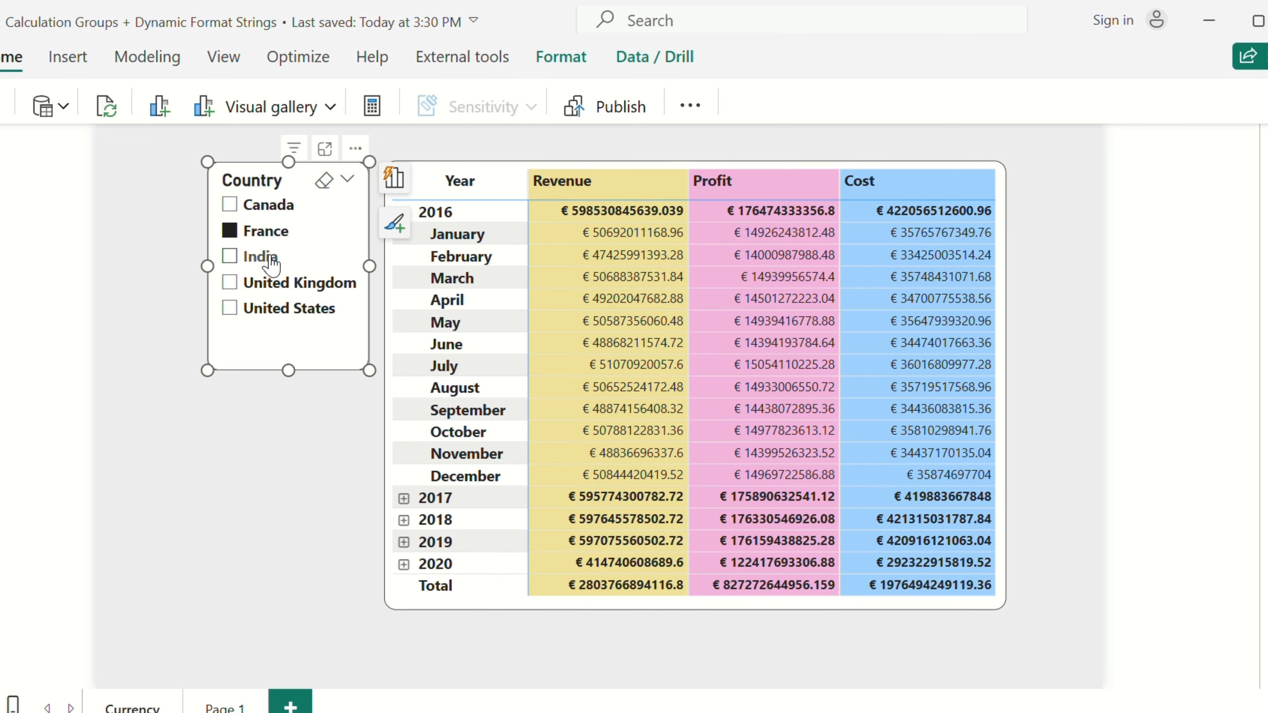
left_click(272, 258)
left_click(272, 283)
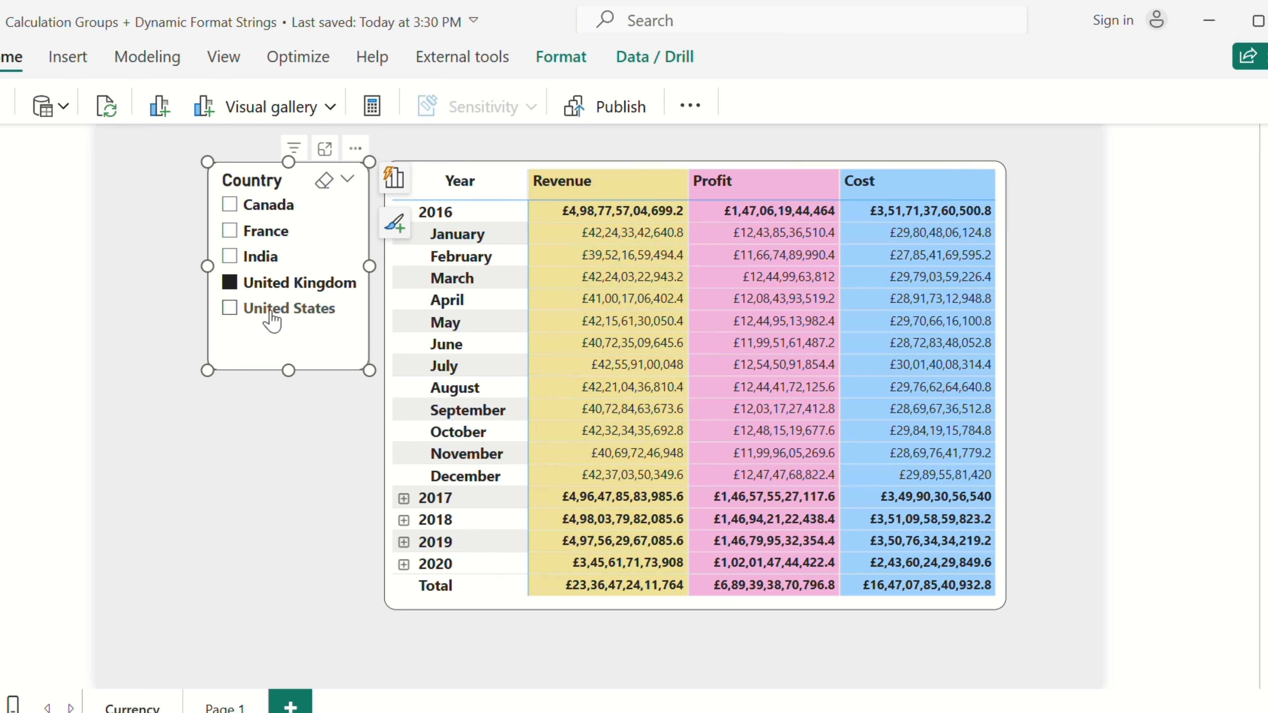
left_click(272, 308)
left_click(282, 522)
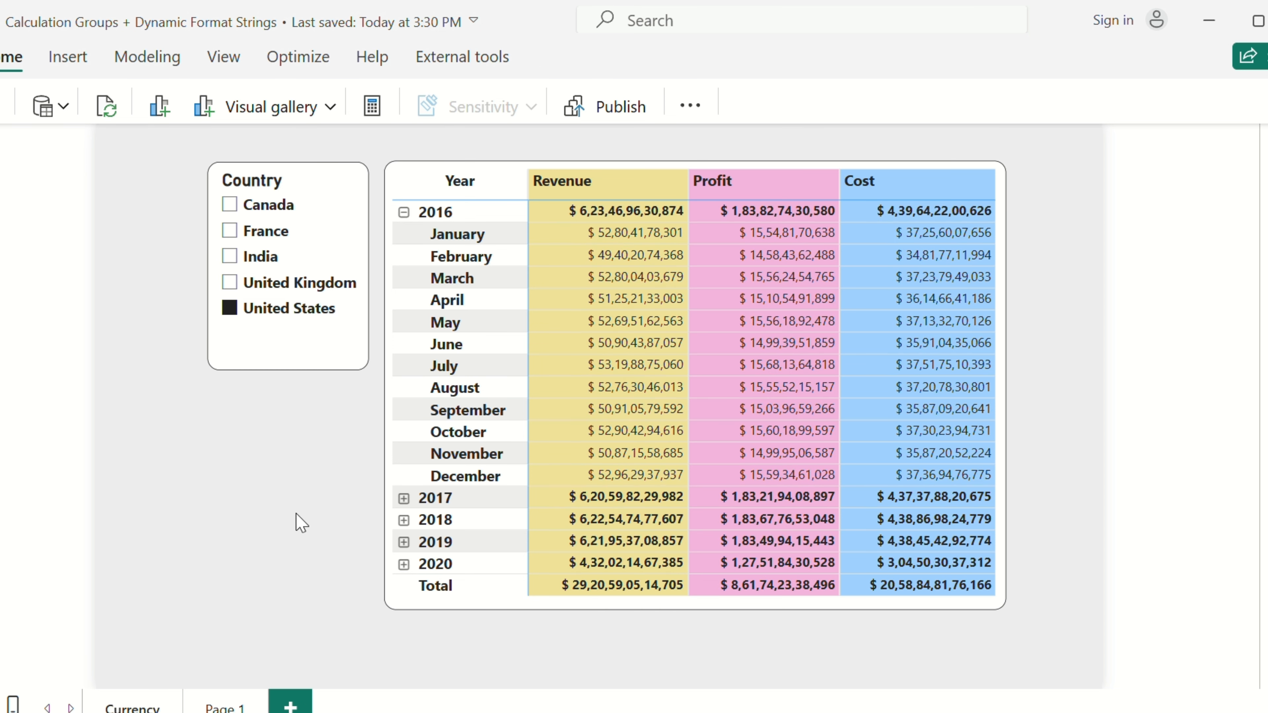